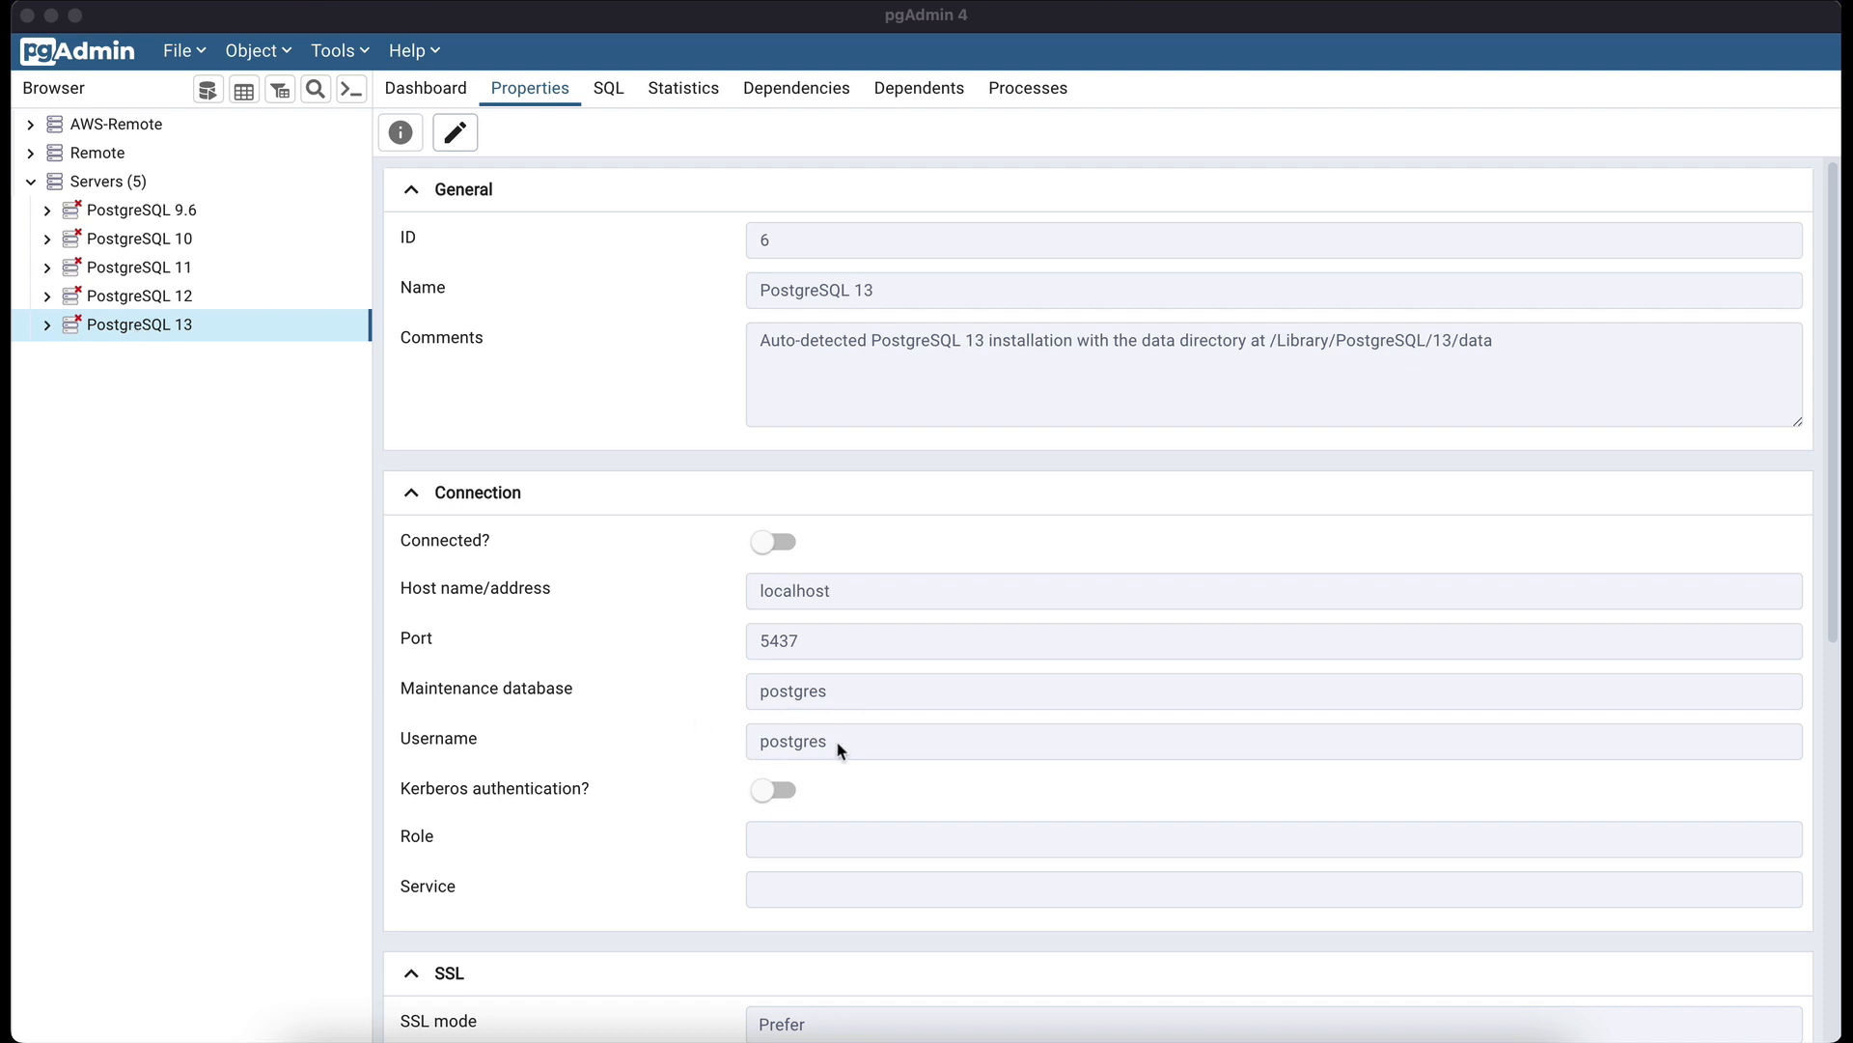
- Connect to PostgreSQL 13 with its password and open a Query Tool on the postgres database
{"action": "double_click", "coordinate": [92, 333]}
{"action": "type", "text": "postgres"}
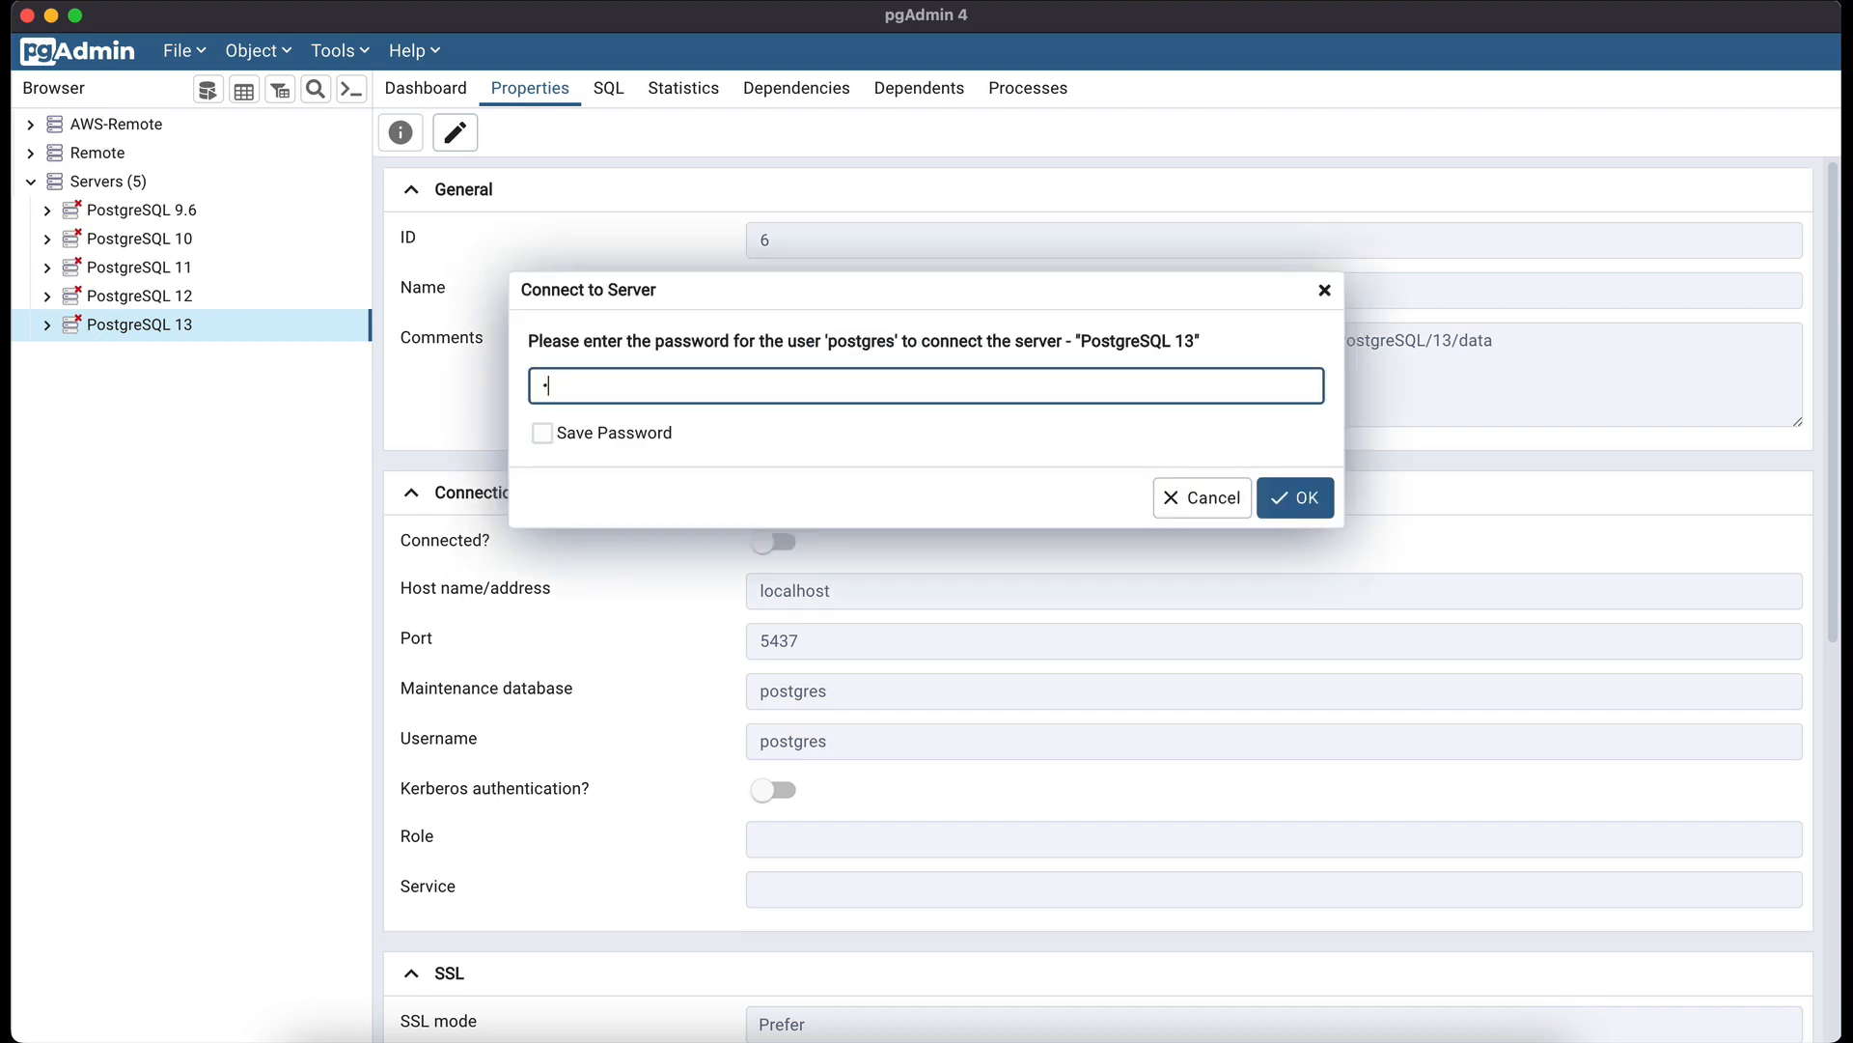
{"action": "key", "text": "Return"}
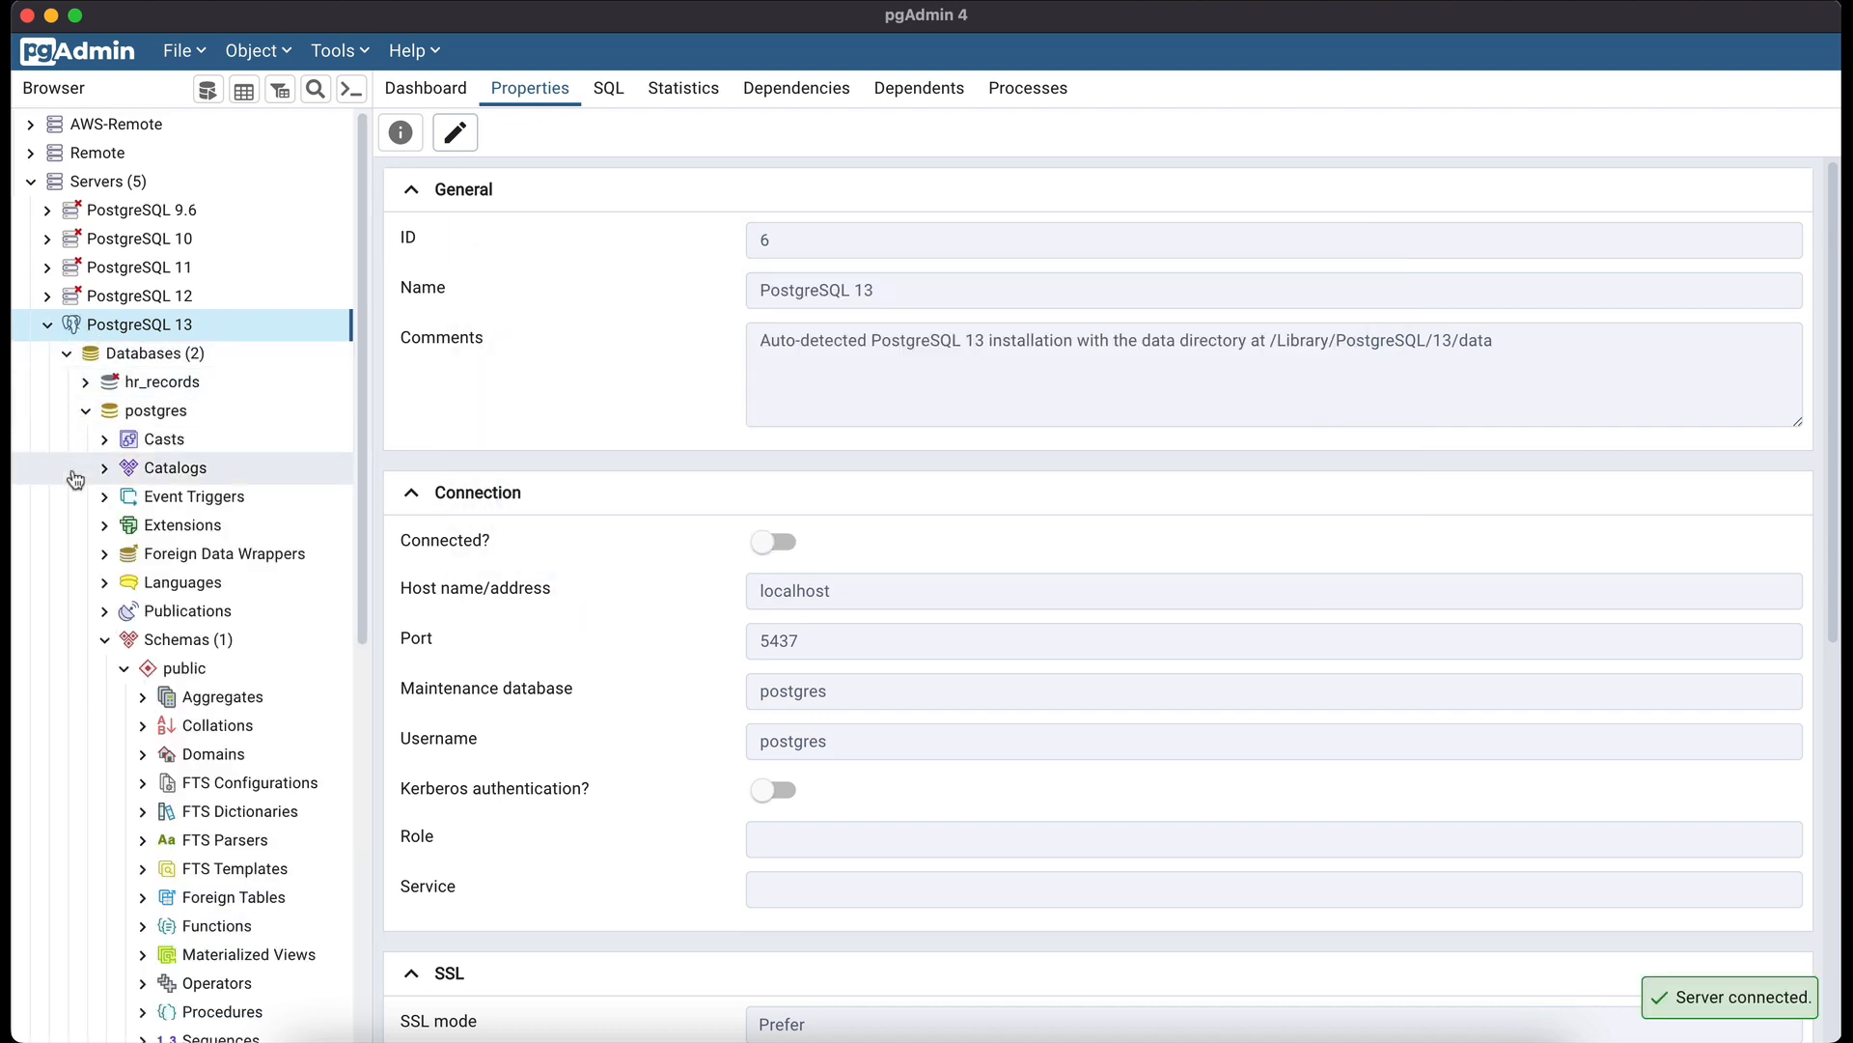
{"action": "left_click", "coordinate": [156, 412]}
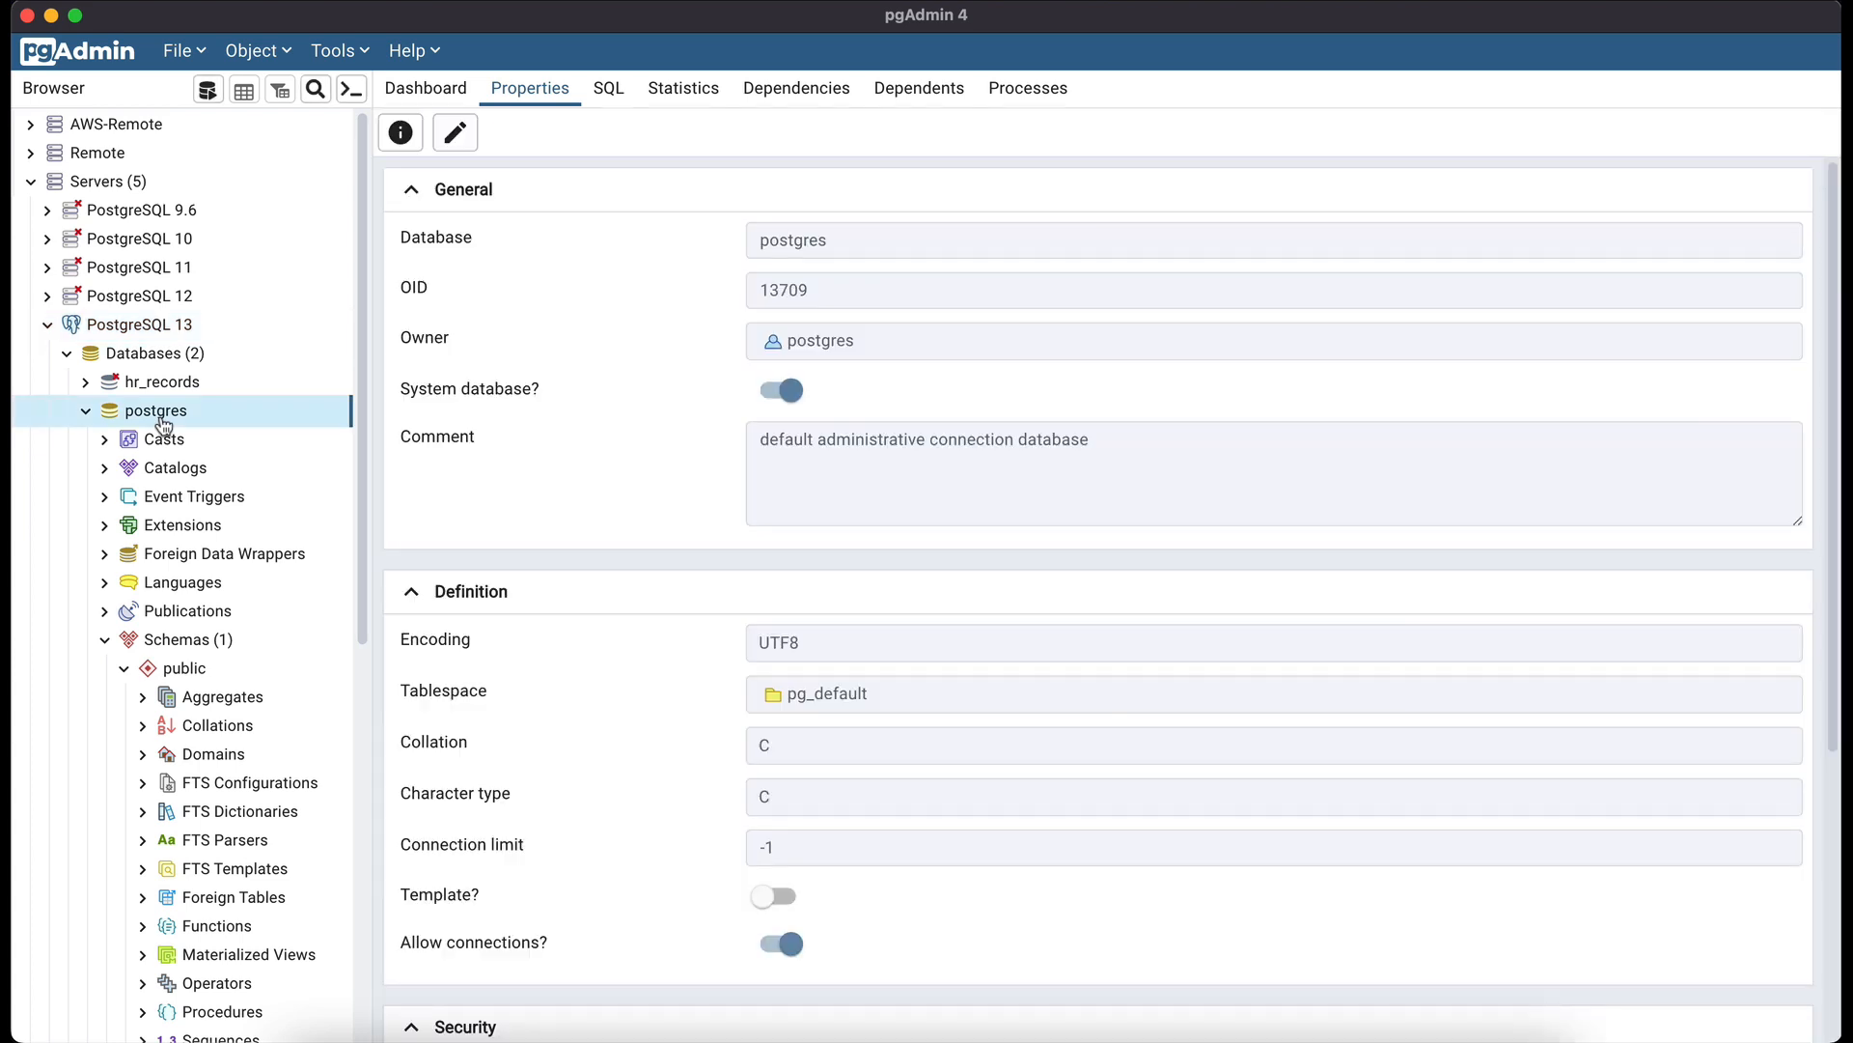
{"action": "left_click", "coordinate": [207, 91]}
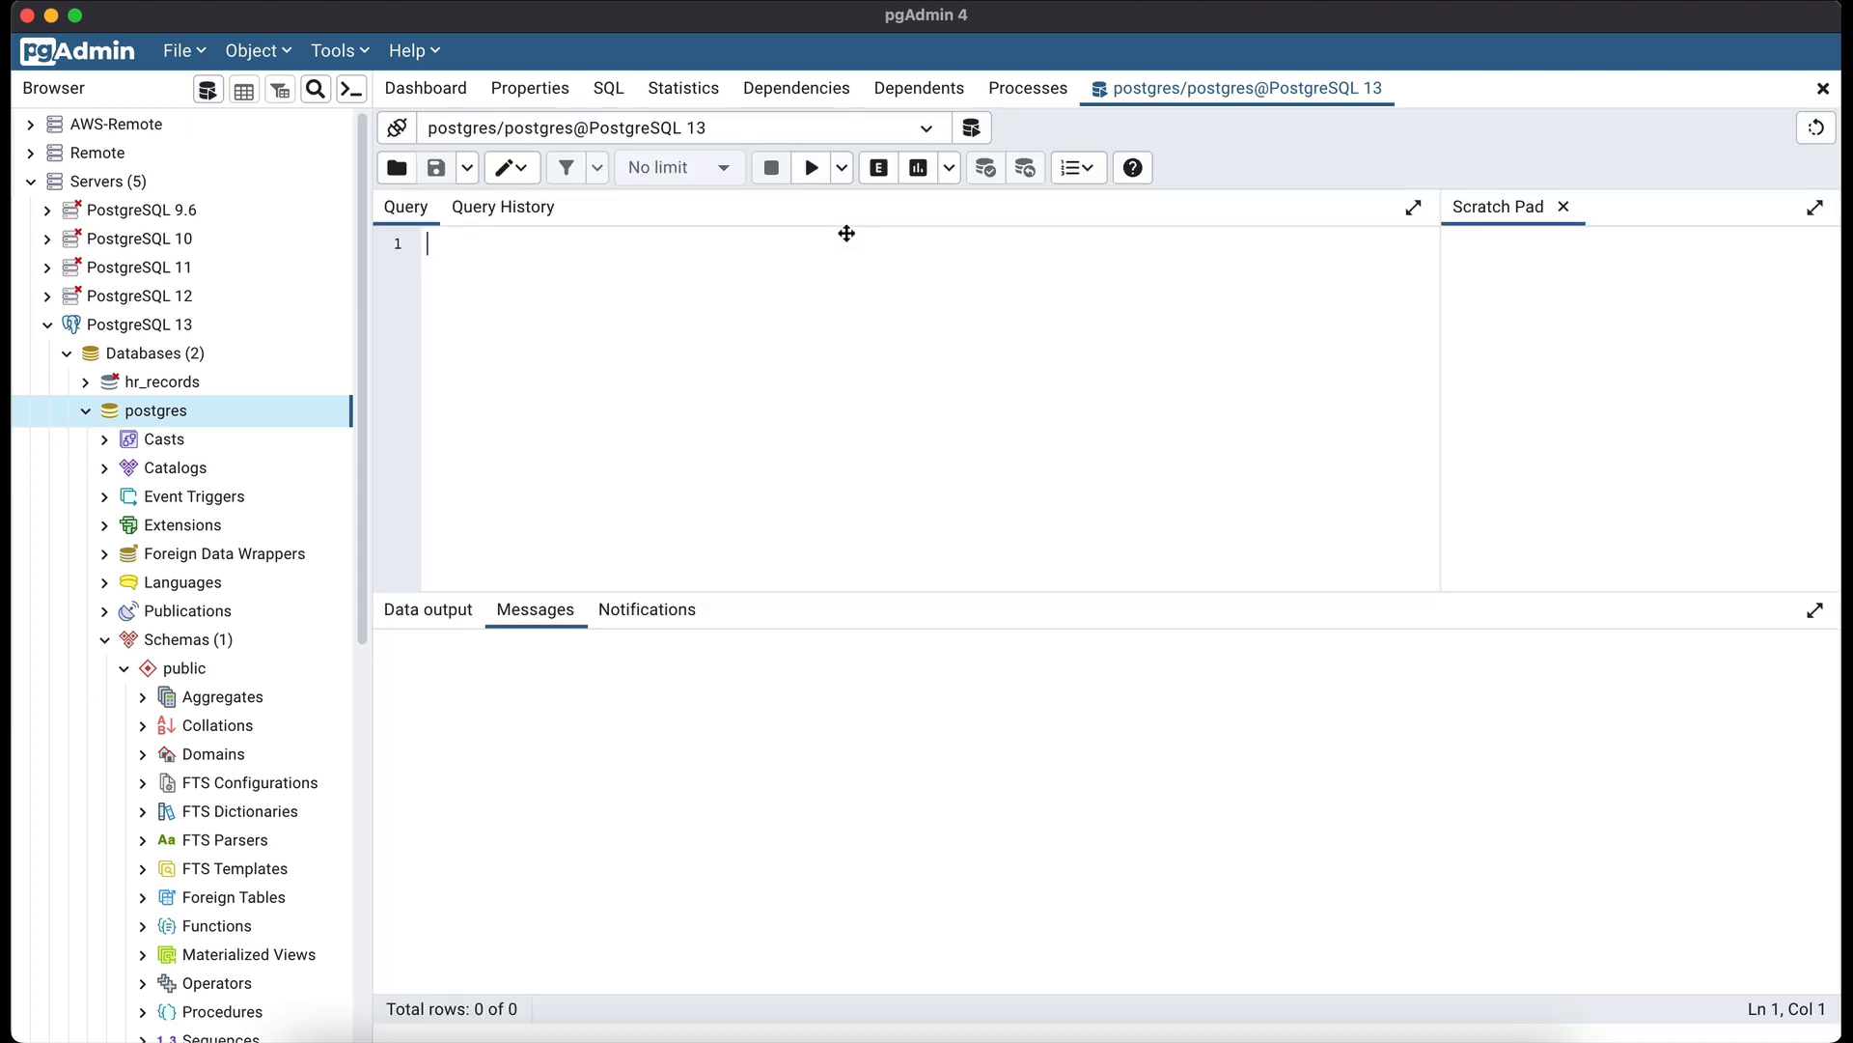
- Paste and run the pg_stat_activity query, returning usename postgres and datname postgres
{"action": "left_click", "coordinate": [926, 131]}
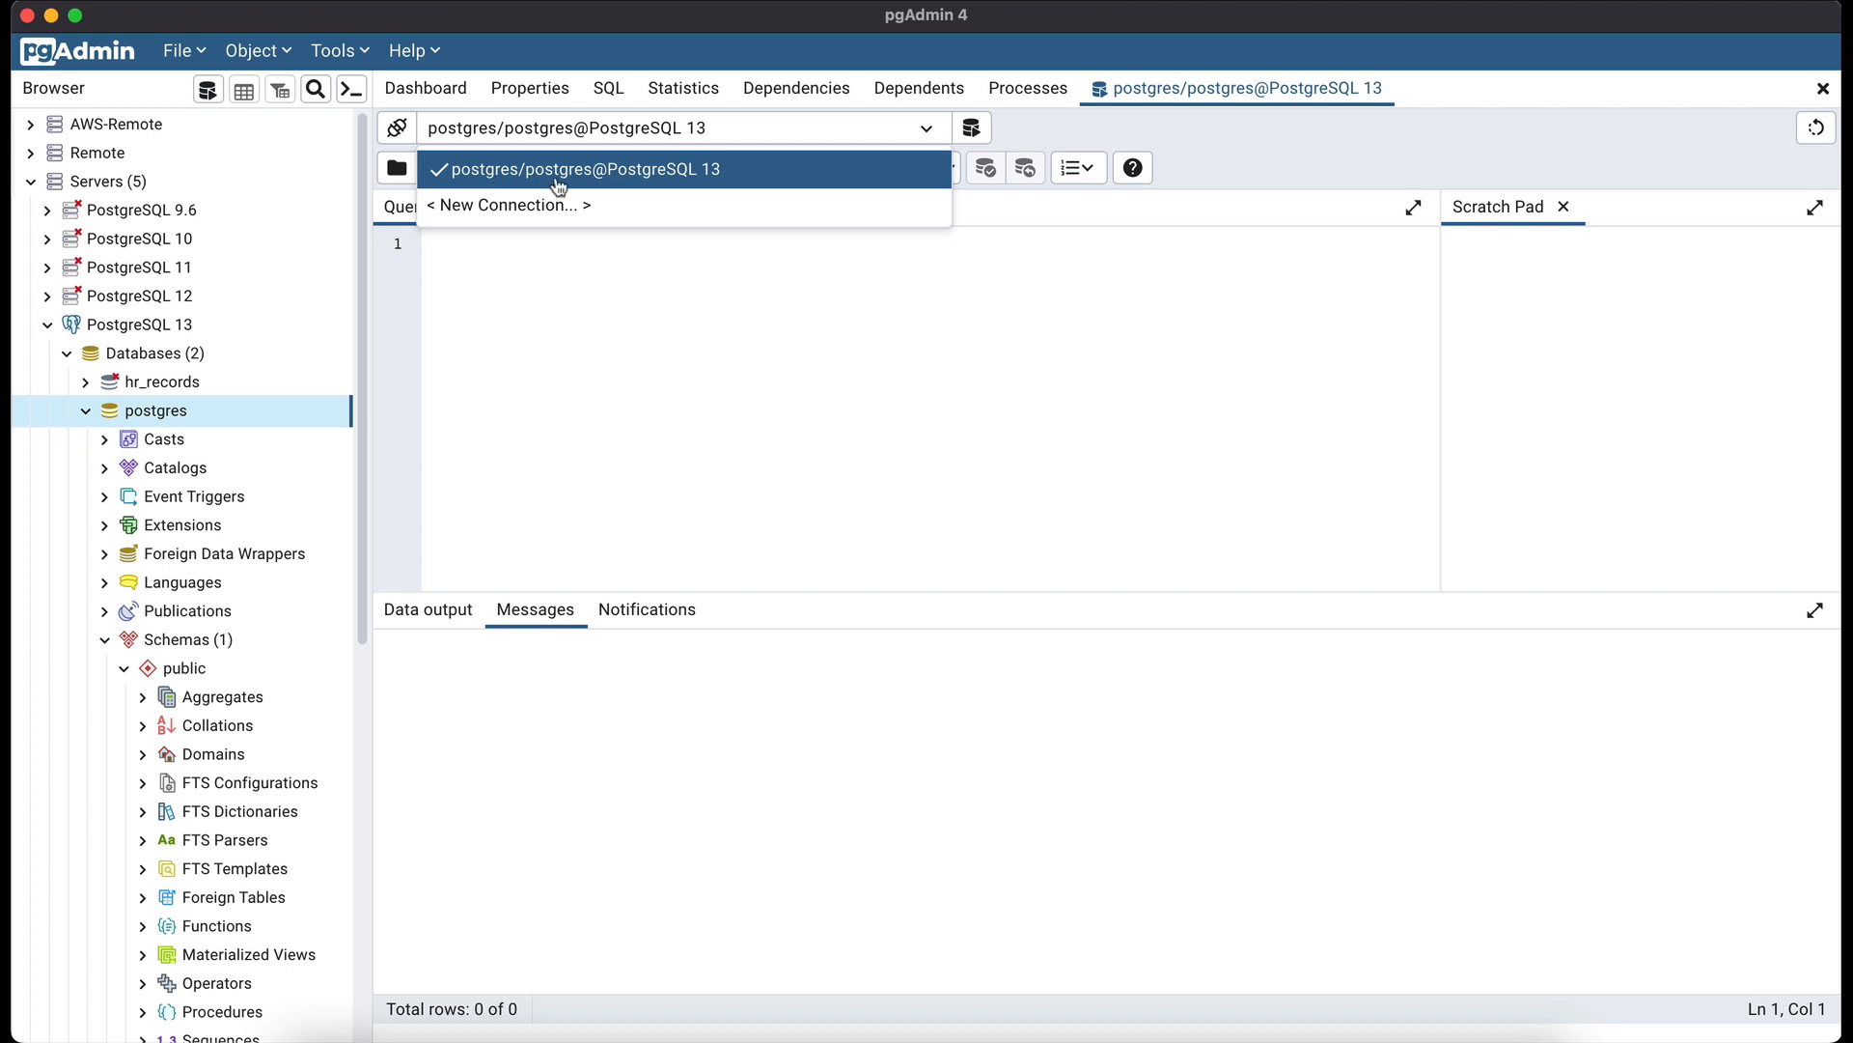
{"action": "left_click", "coordinate": [547, 328]}
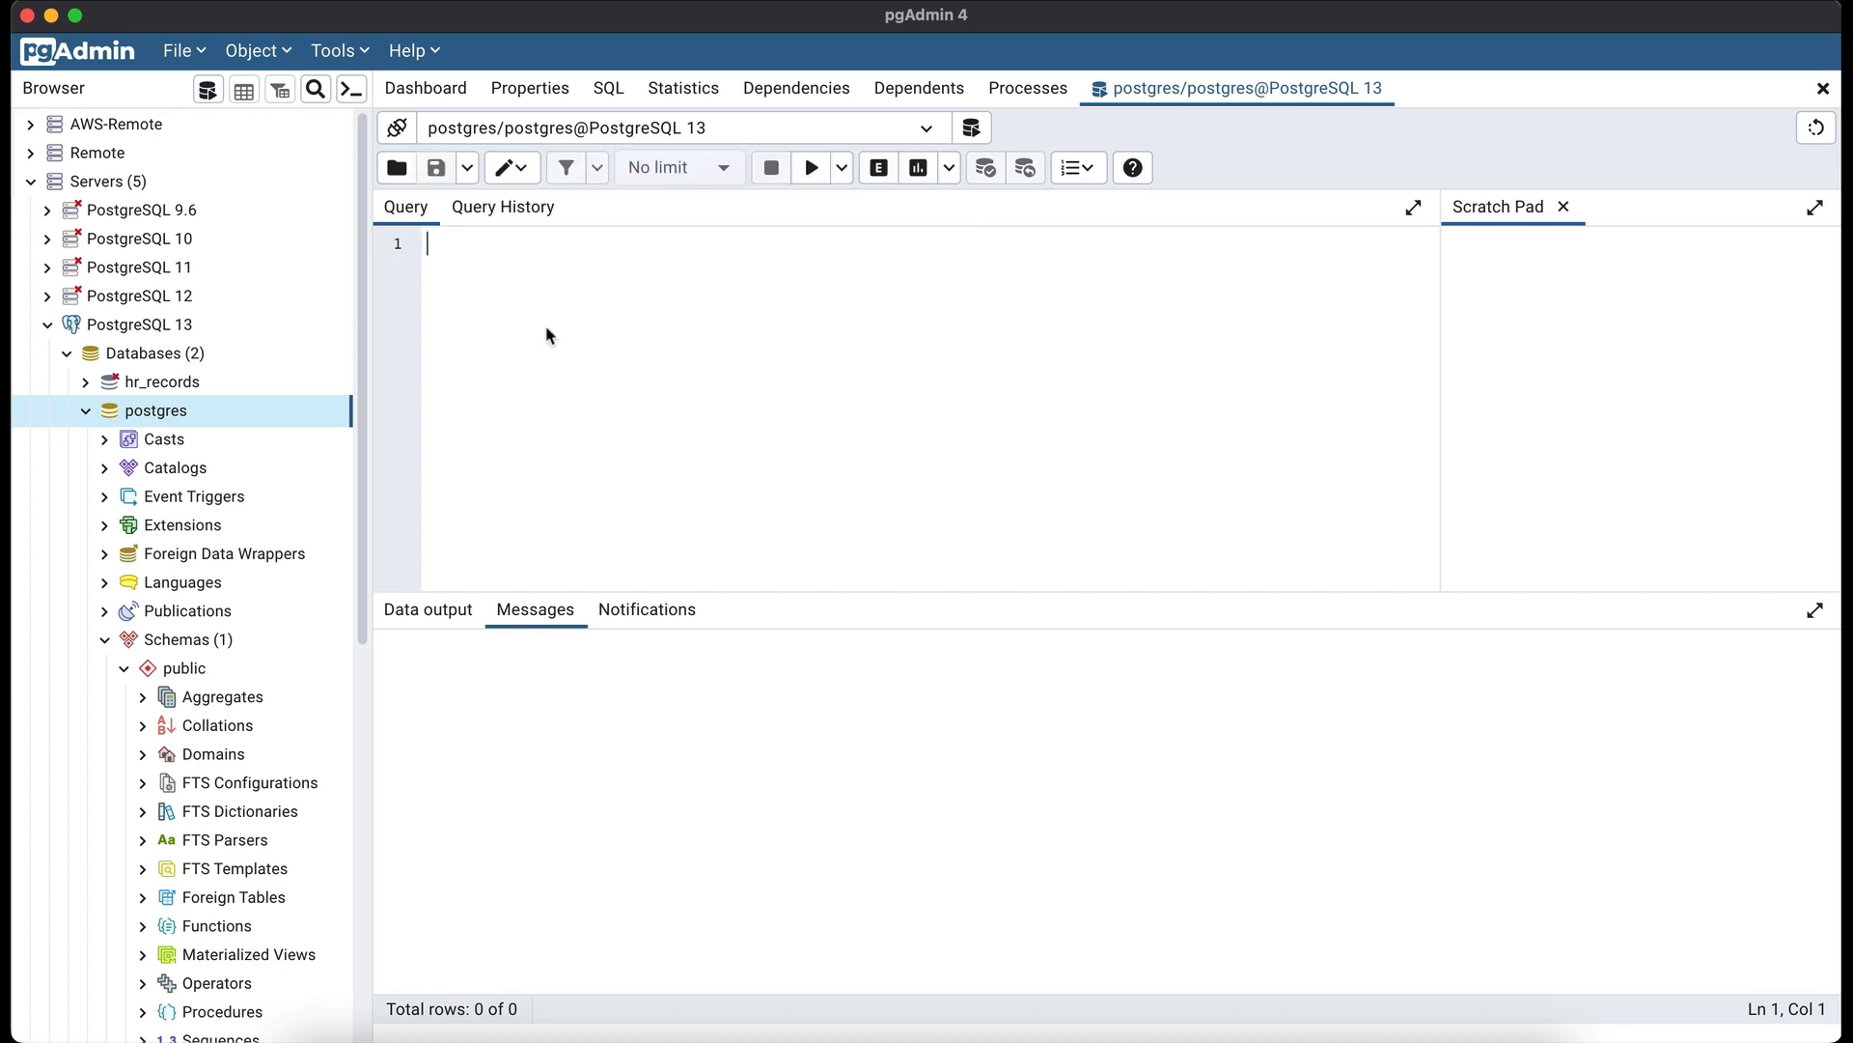
{"action": "type", "text": "SELECT usename, datname FROM pg_stat_activity WHERE pid = pg_backend_pid();"}
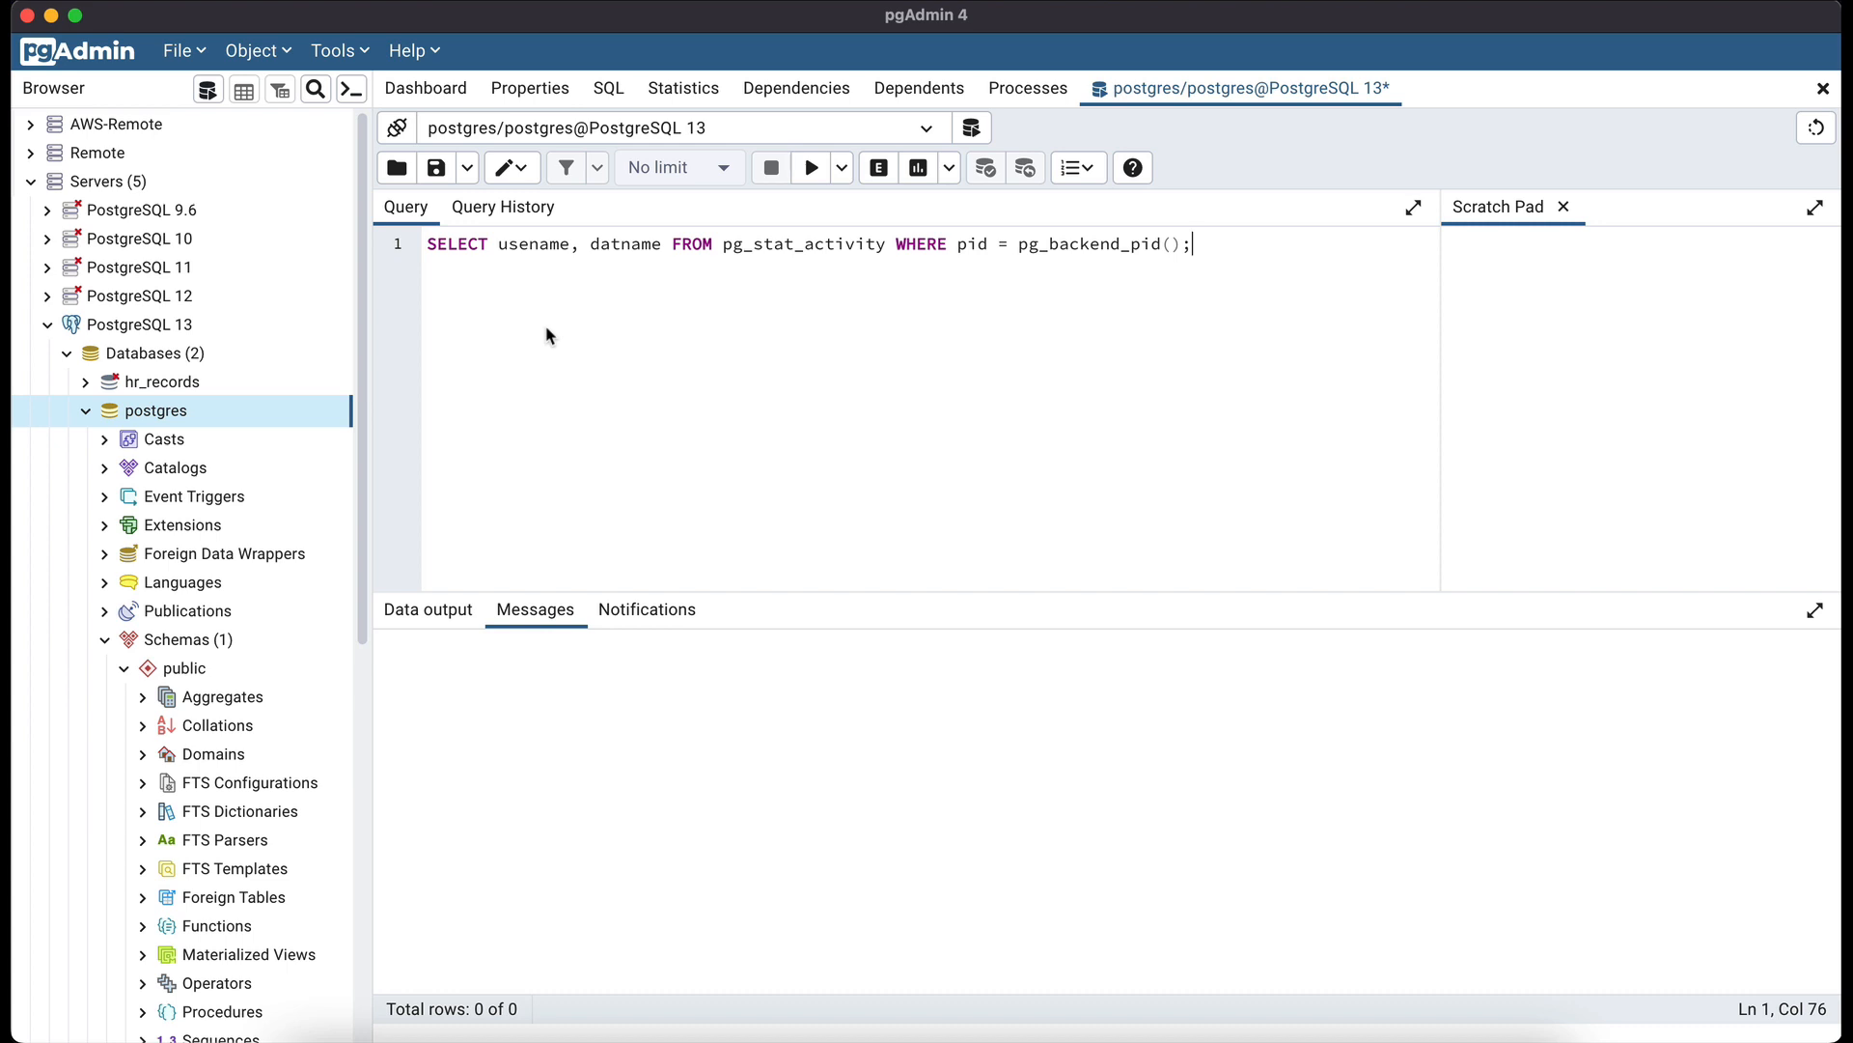
{"action": "left_click", "coordinate": [811, 169]}
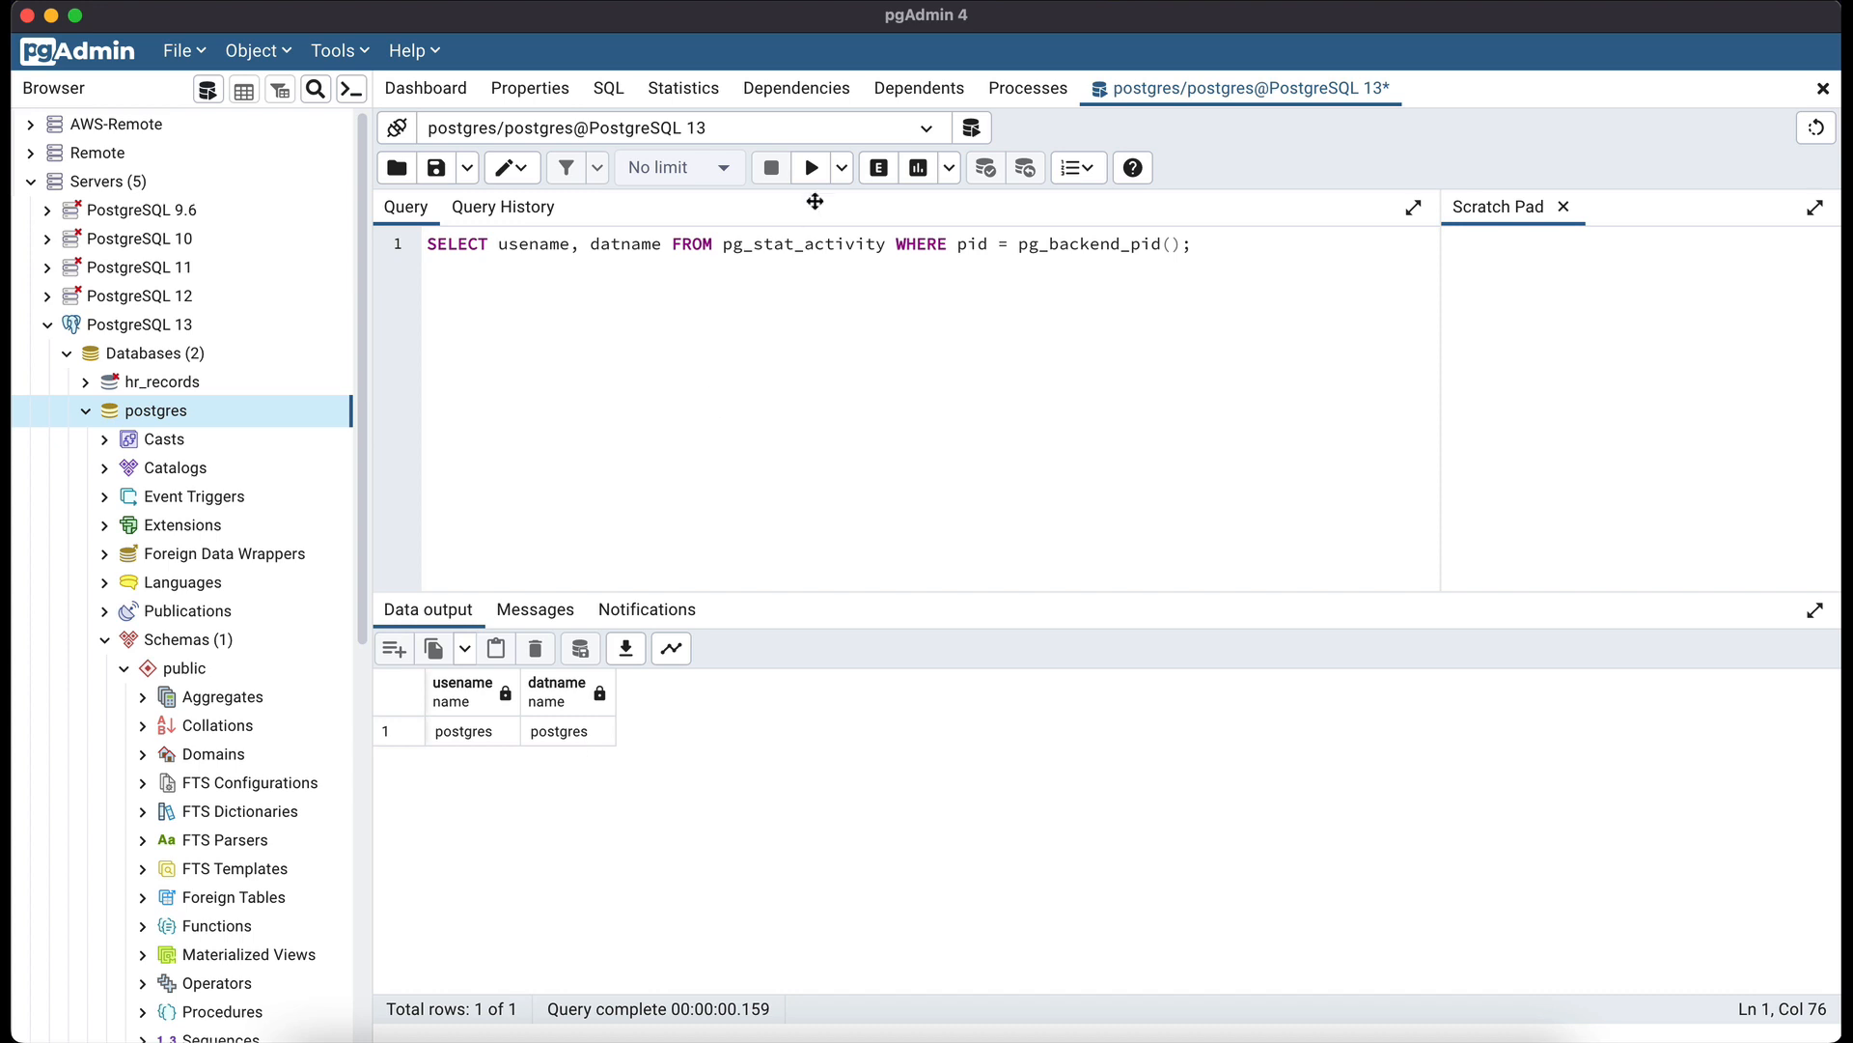
{"action": "left_click", "coordinate": [929, 130]}
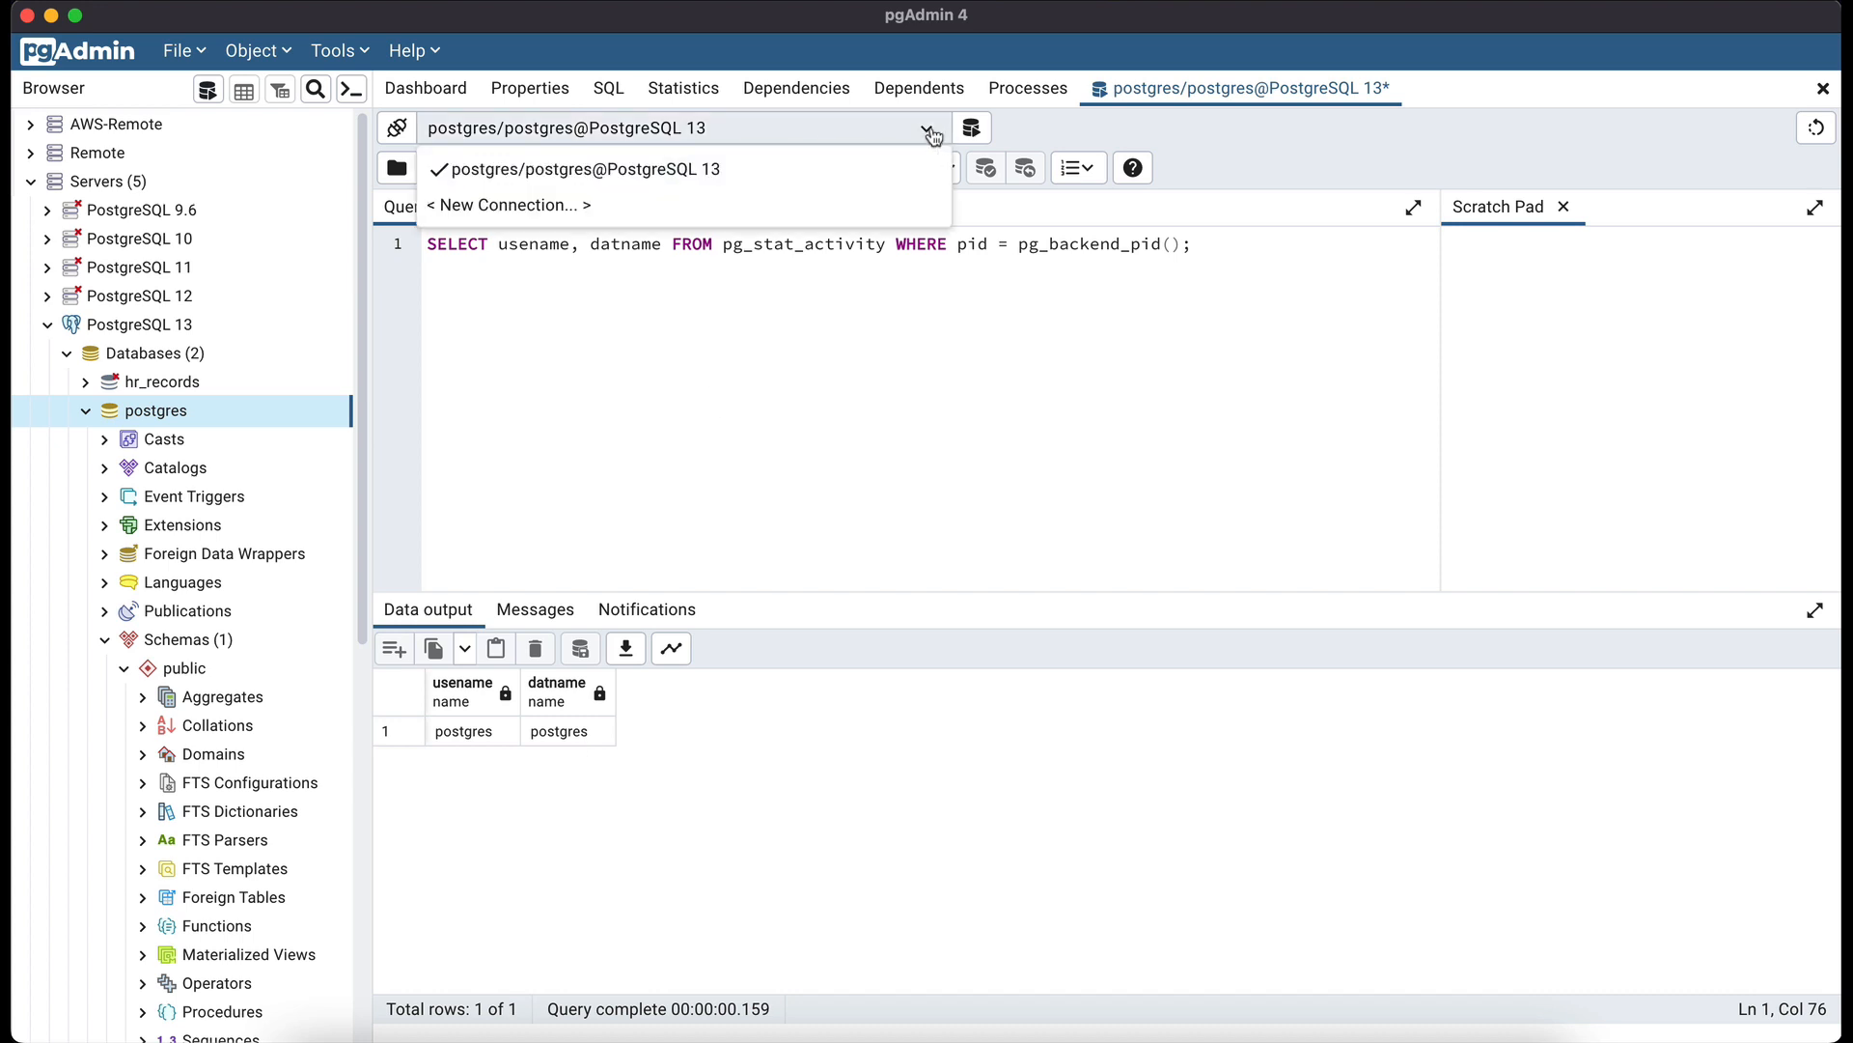
- Start a new connection and set its server to PostgreSQL 13
{"action": "left_click", "coordinate": [603, 207]}
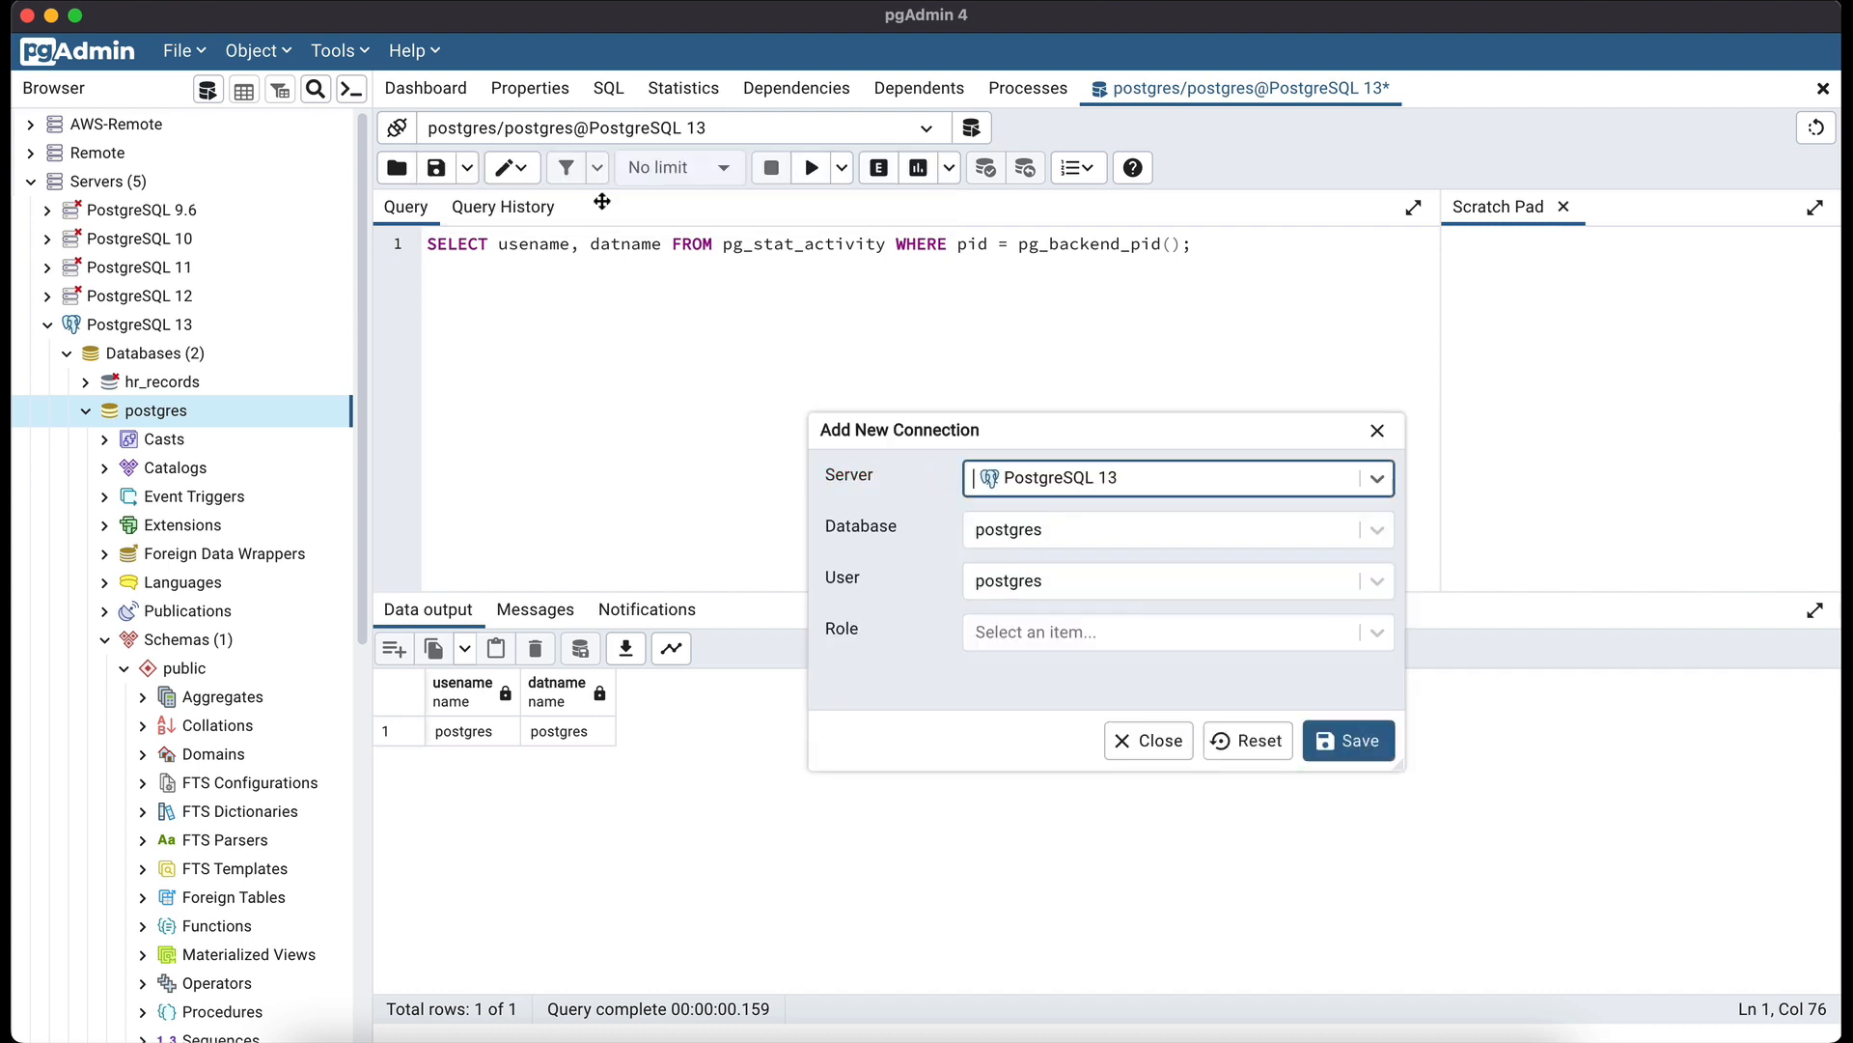
{"action": "left_click_drag", "start_coordinate": [1095, 426], "coordinate": [976, 314]}
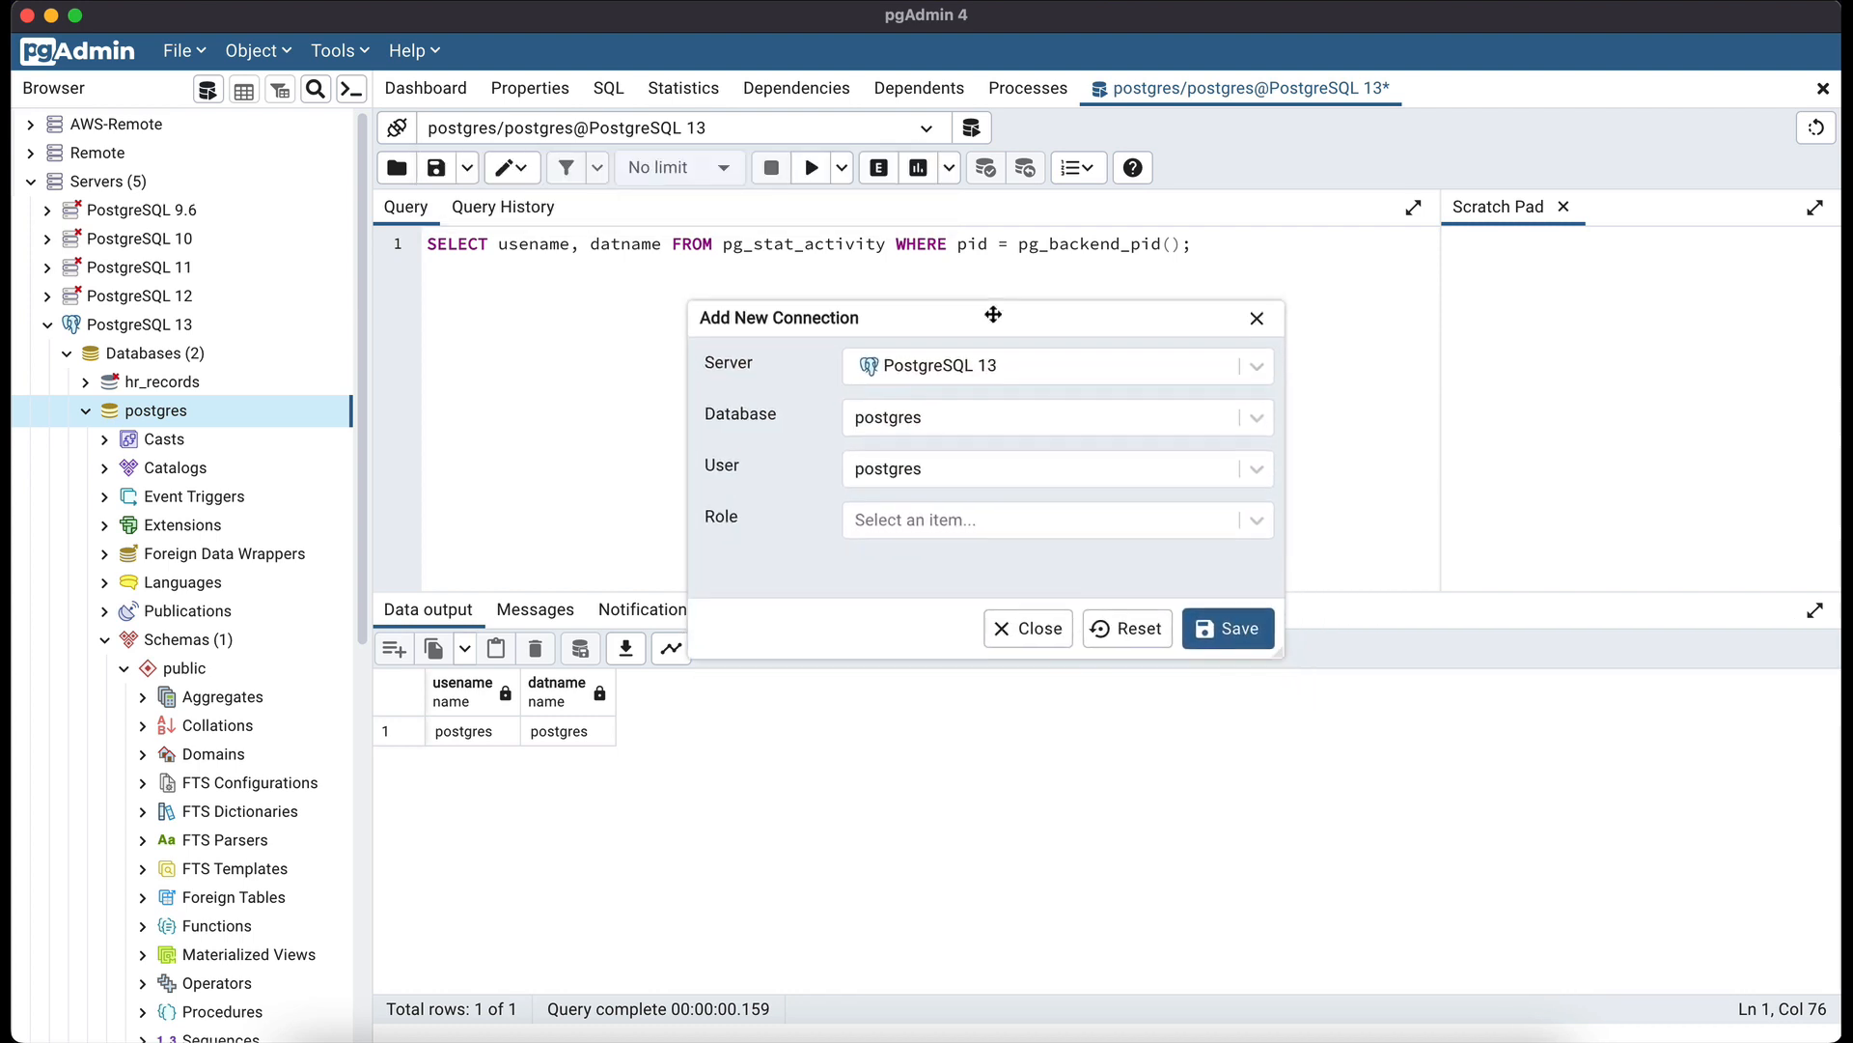
{"action": "left_click", "coordinate": [927, 373]}
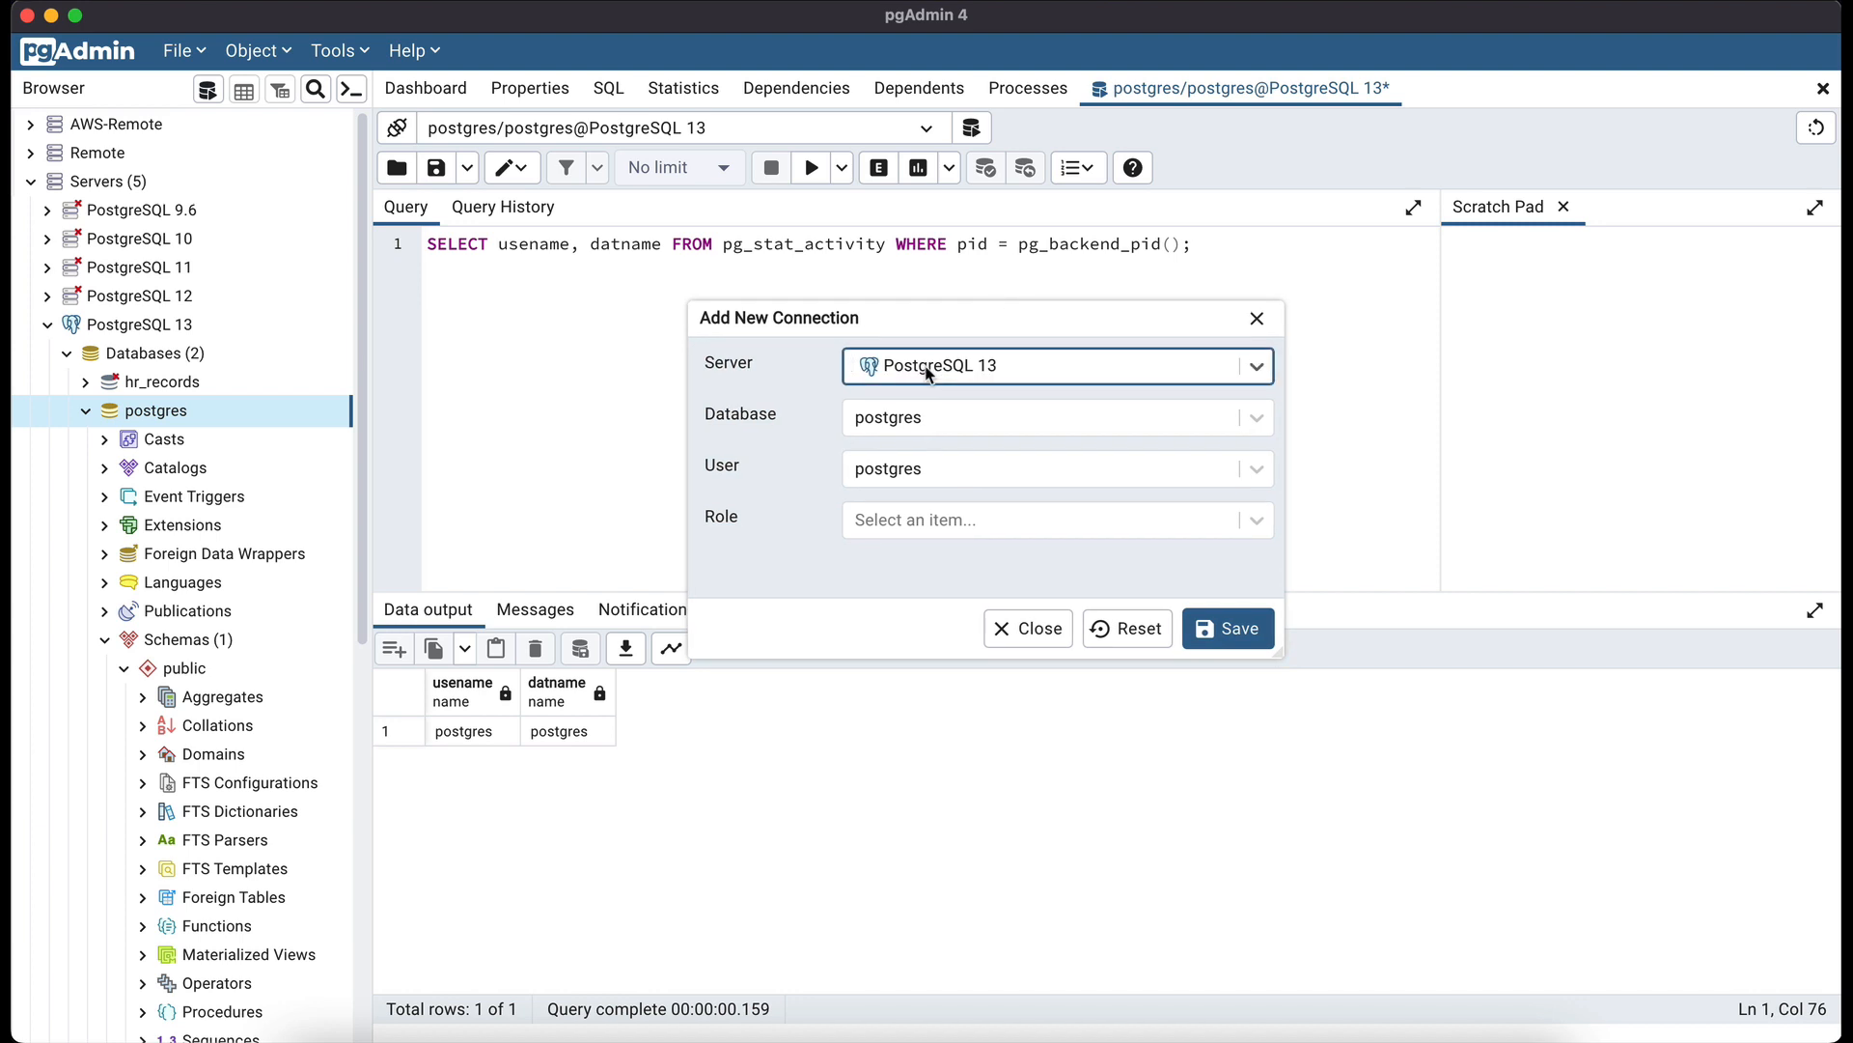
{"action": "left_click", "coordinate": [927, 373]}
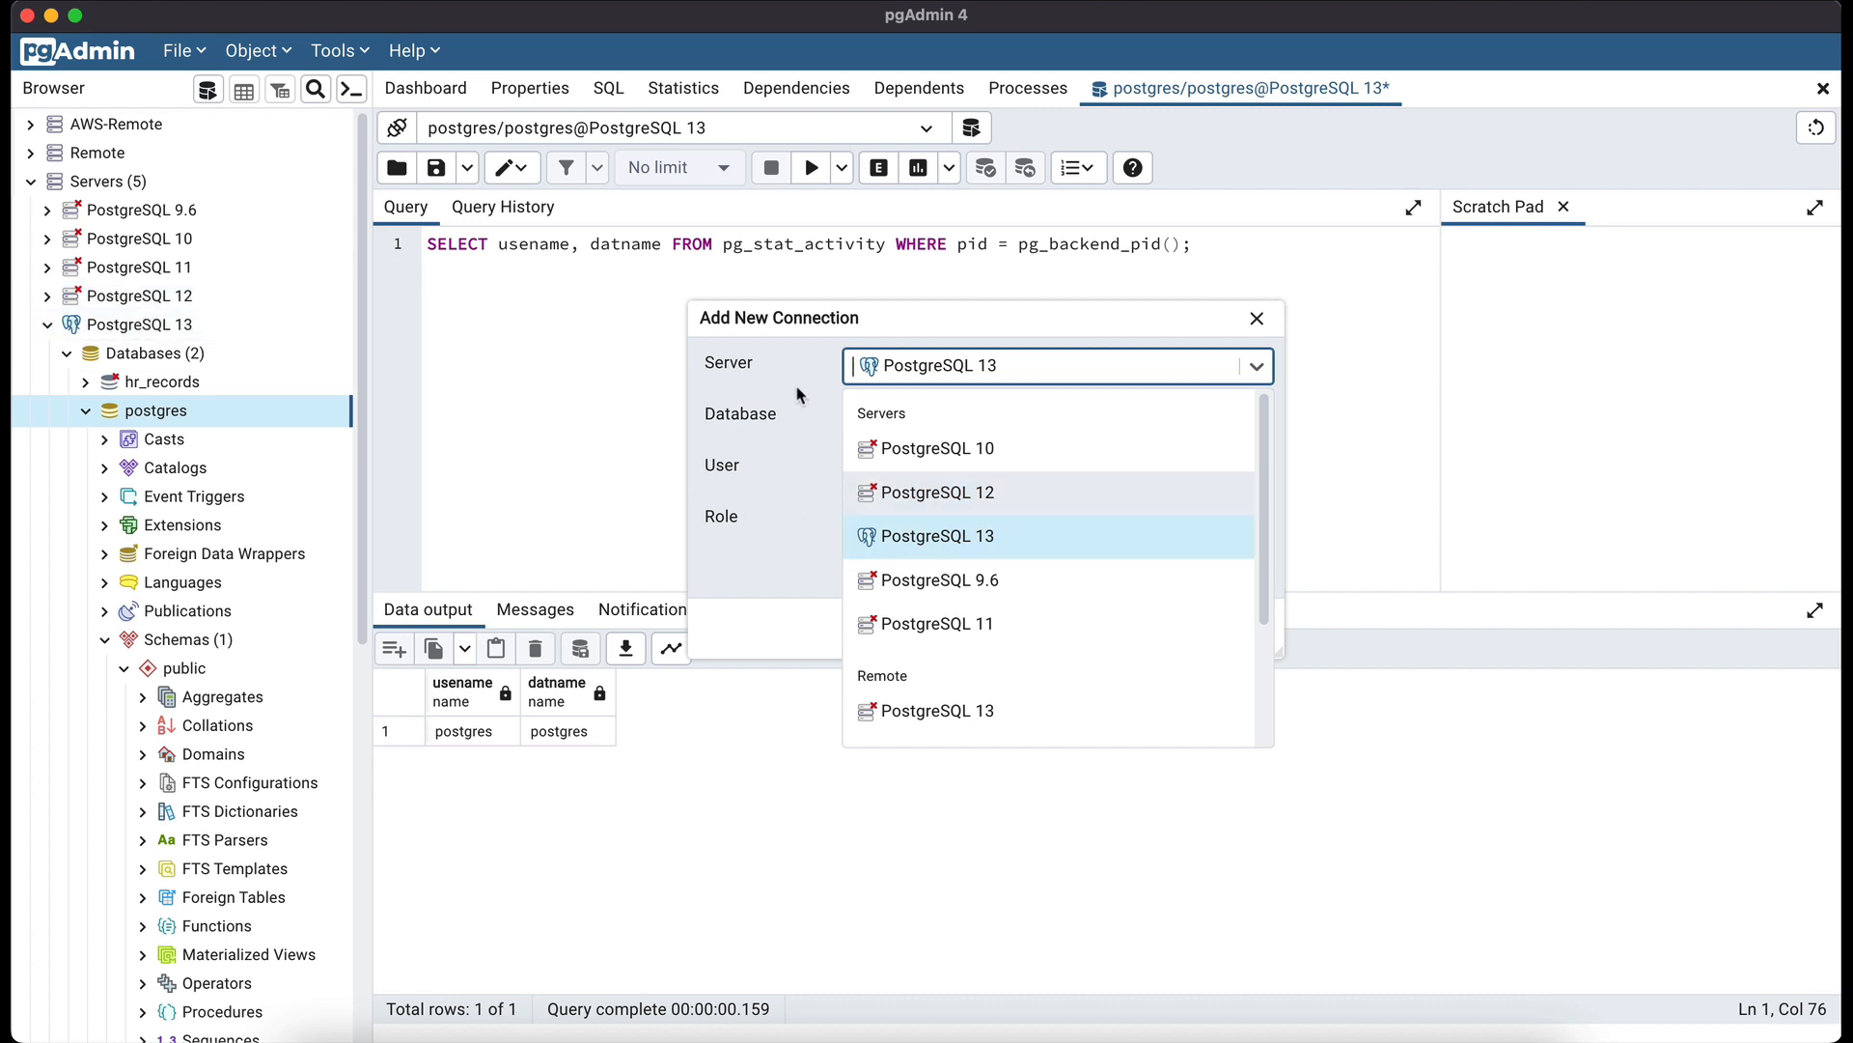
{"action": "left_click", "coordinate": [915, 541]}
{"action": "left_click", "coordinate": [869, 371]}
{"action": "left_click", "coordinate": [909, 536]}
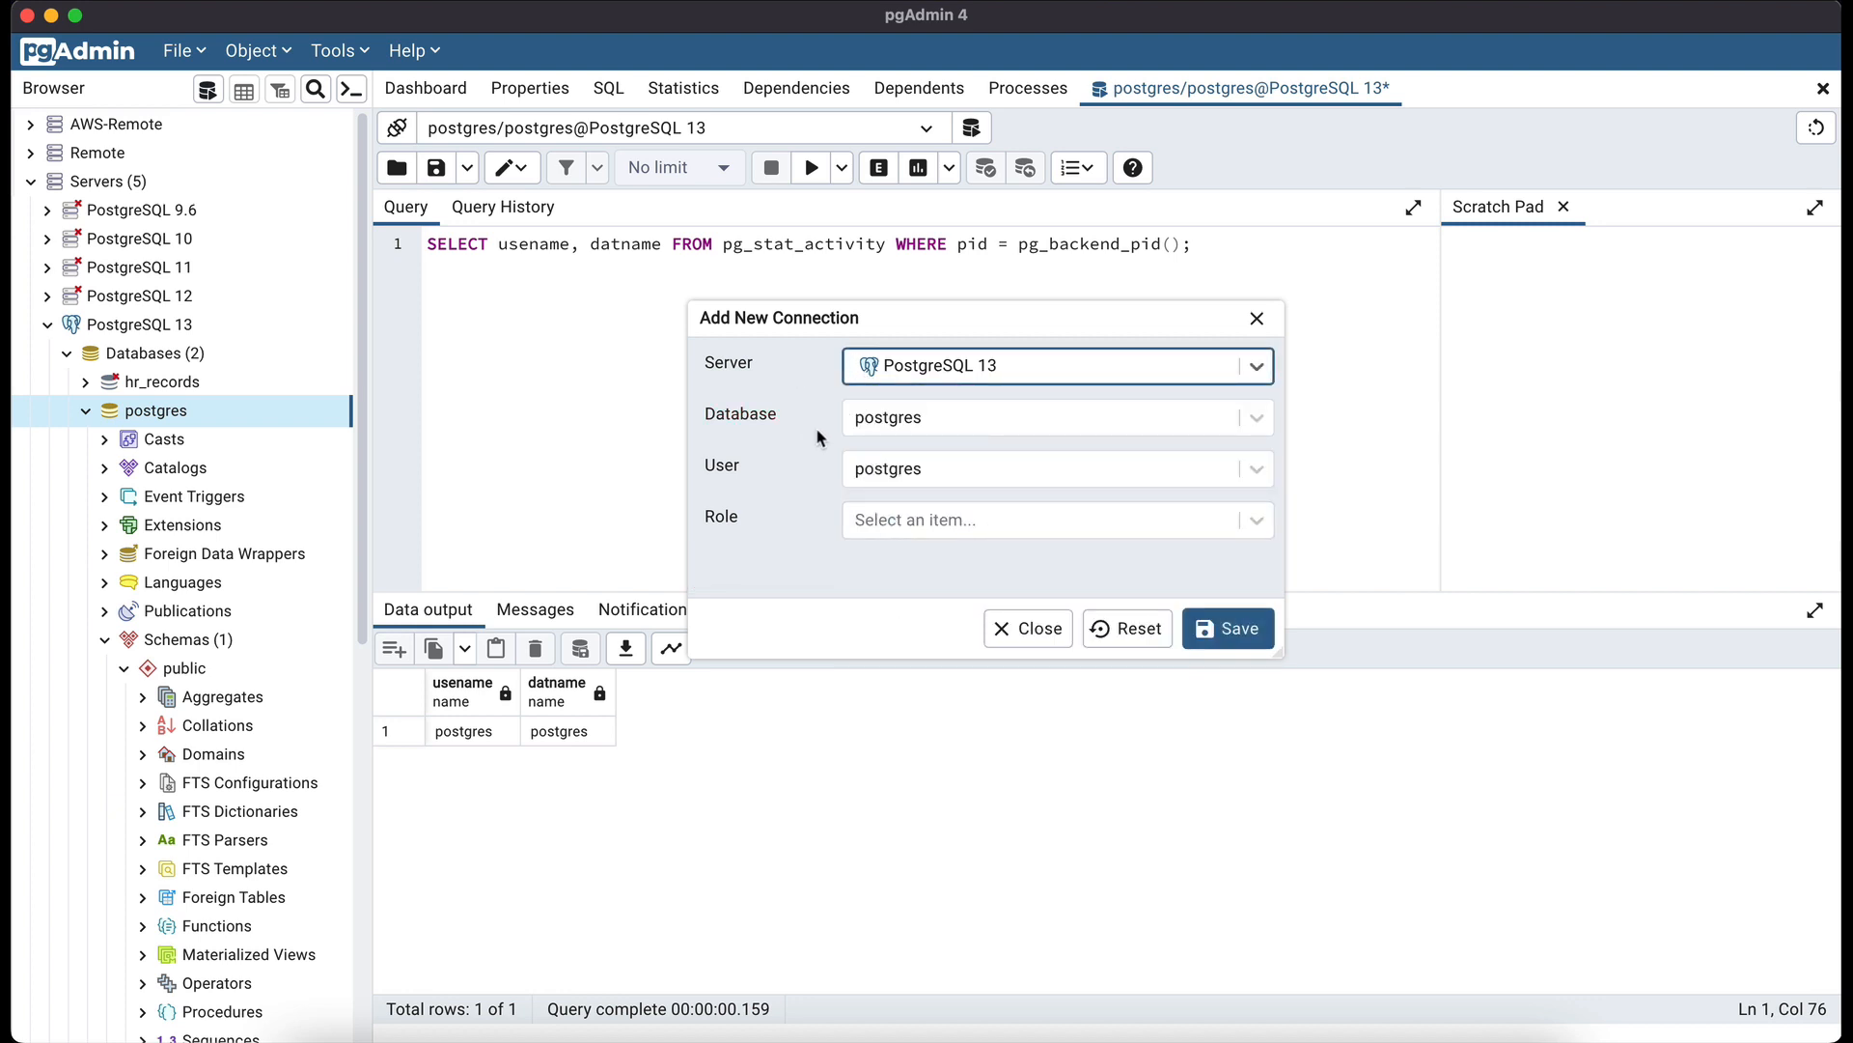
- Keep postgres as database and user, leaving the role unset
{"action": "left_click", "coordinate": [908, 425]}
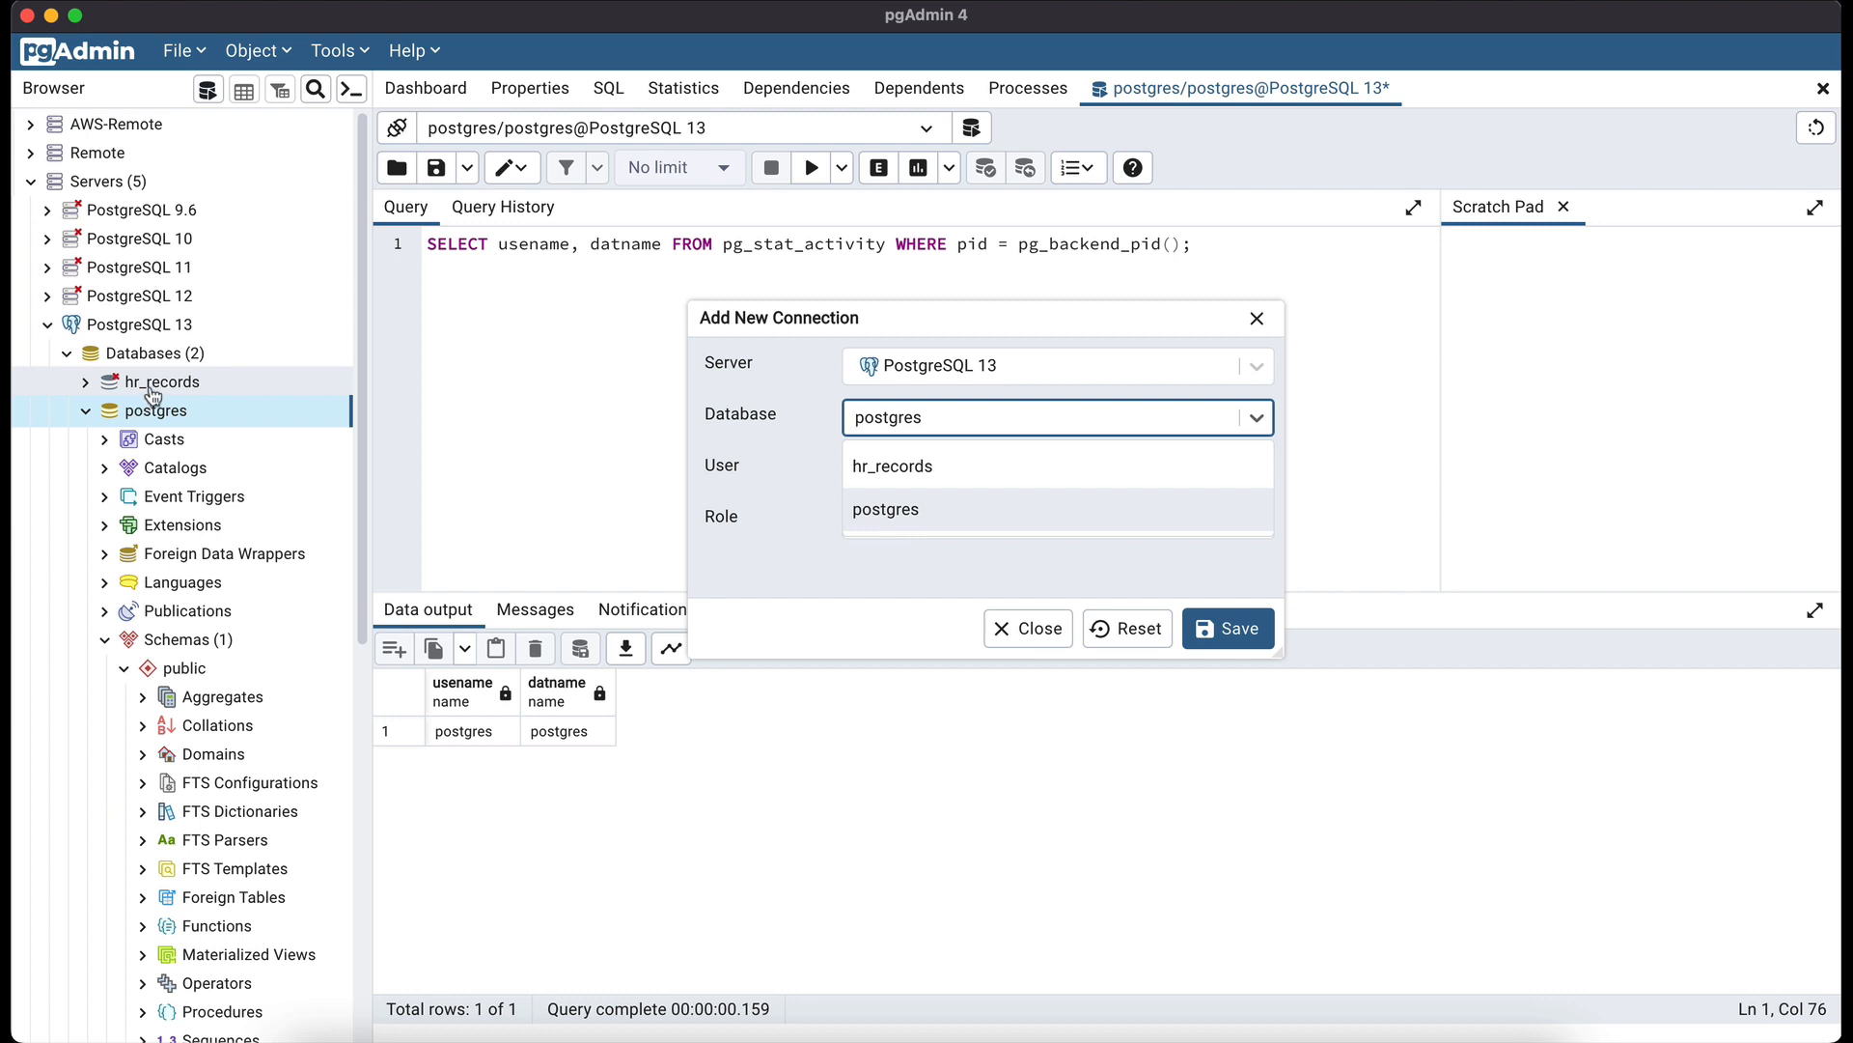
{"action": "left_click", "coordinate": [868, 428]}
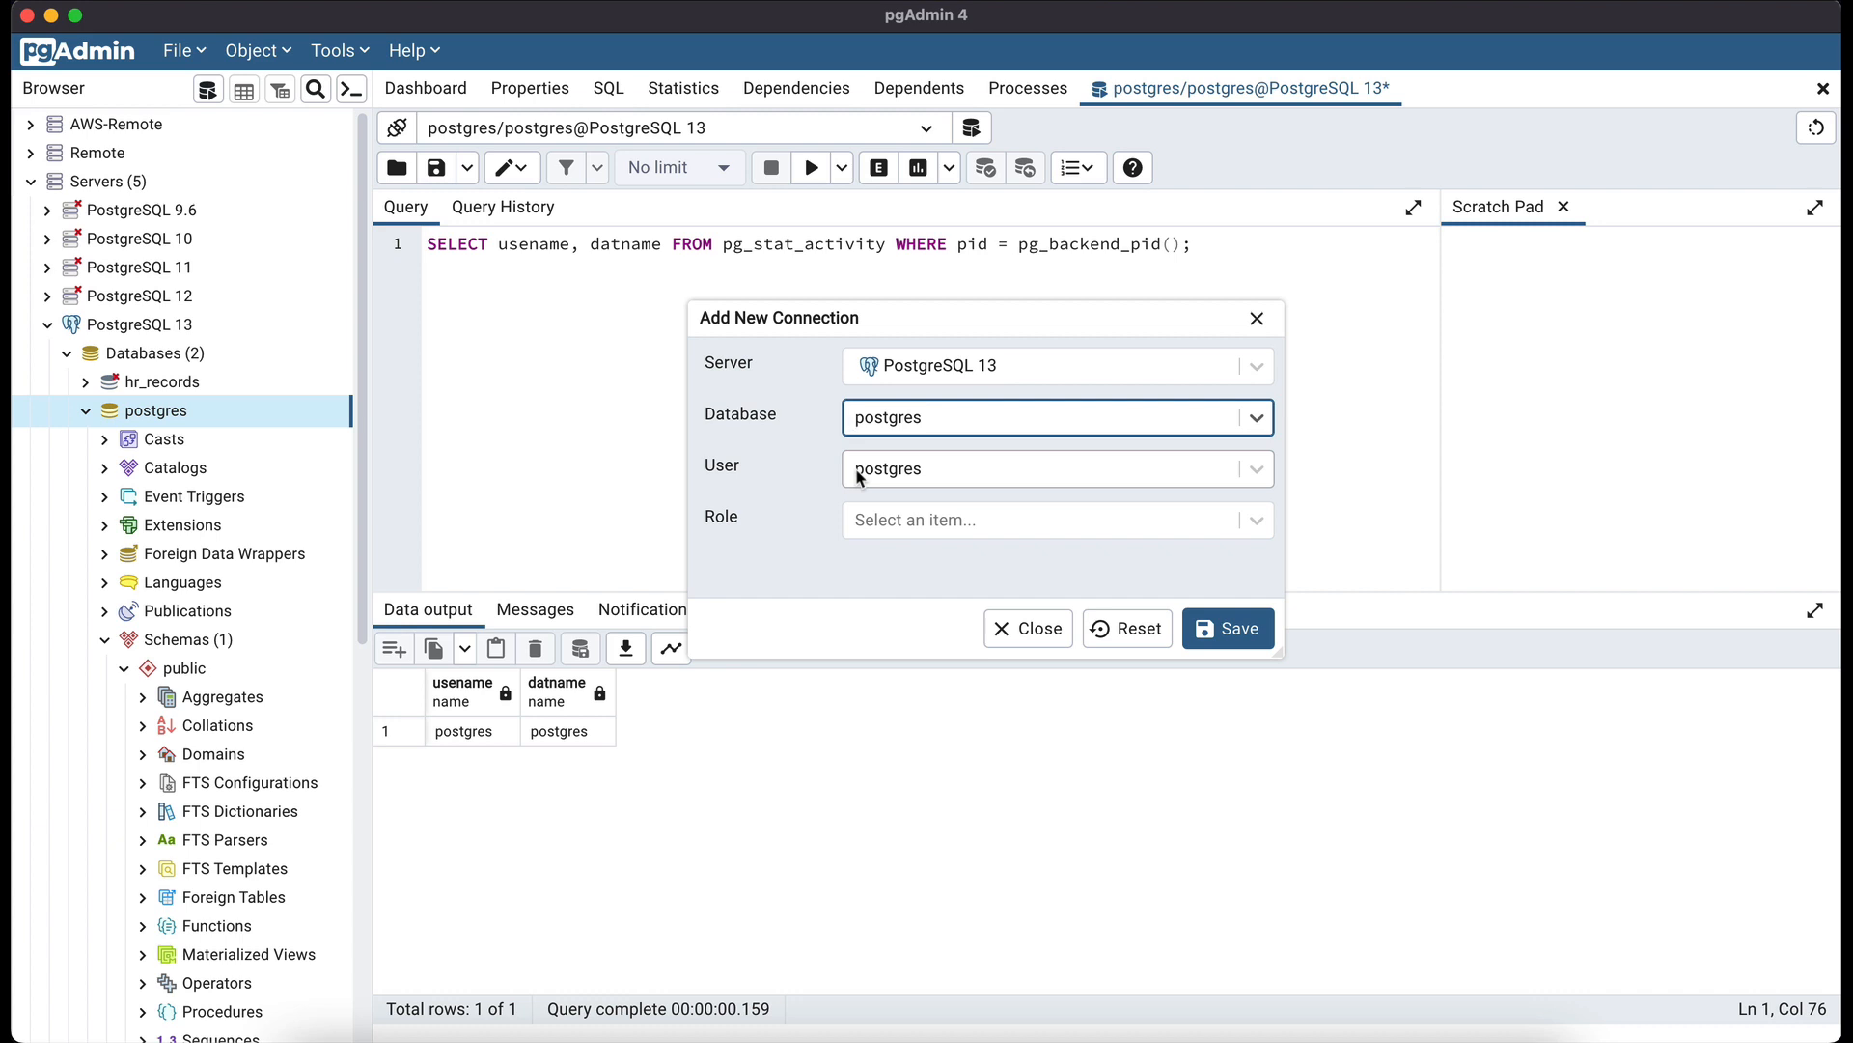
{"action": "left_click", "coordinate": [858, 477]}
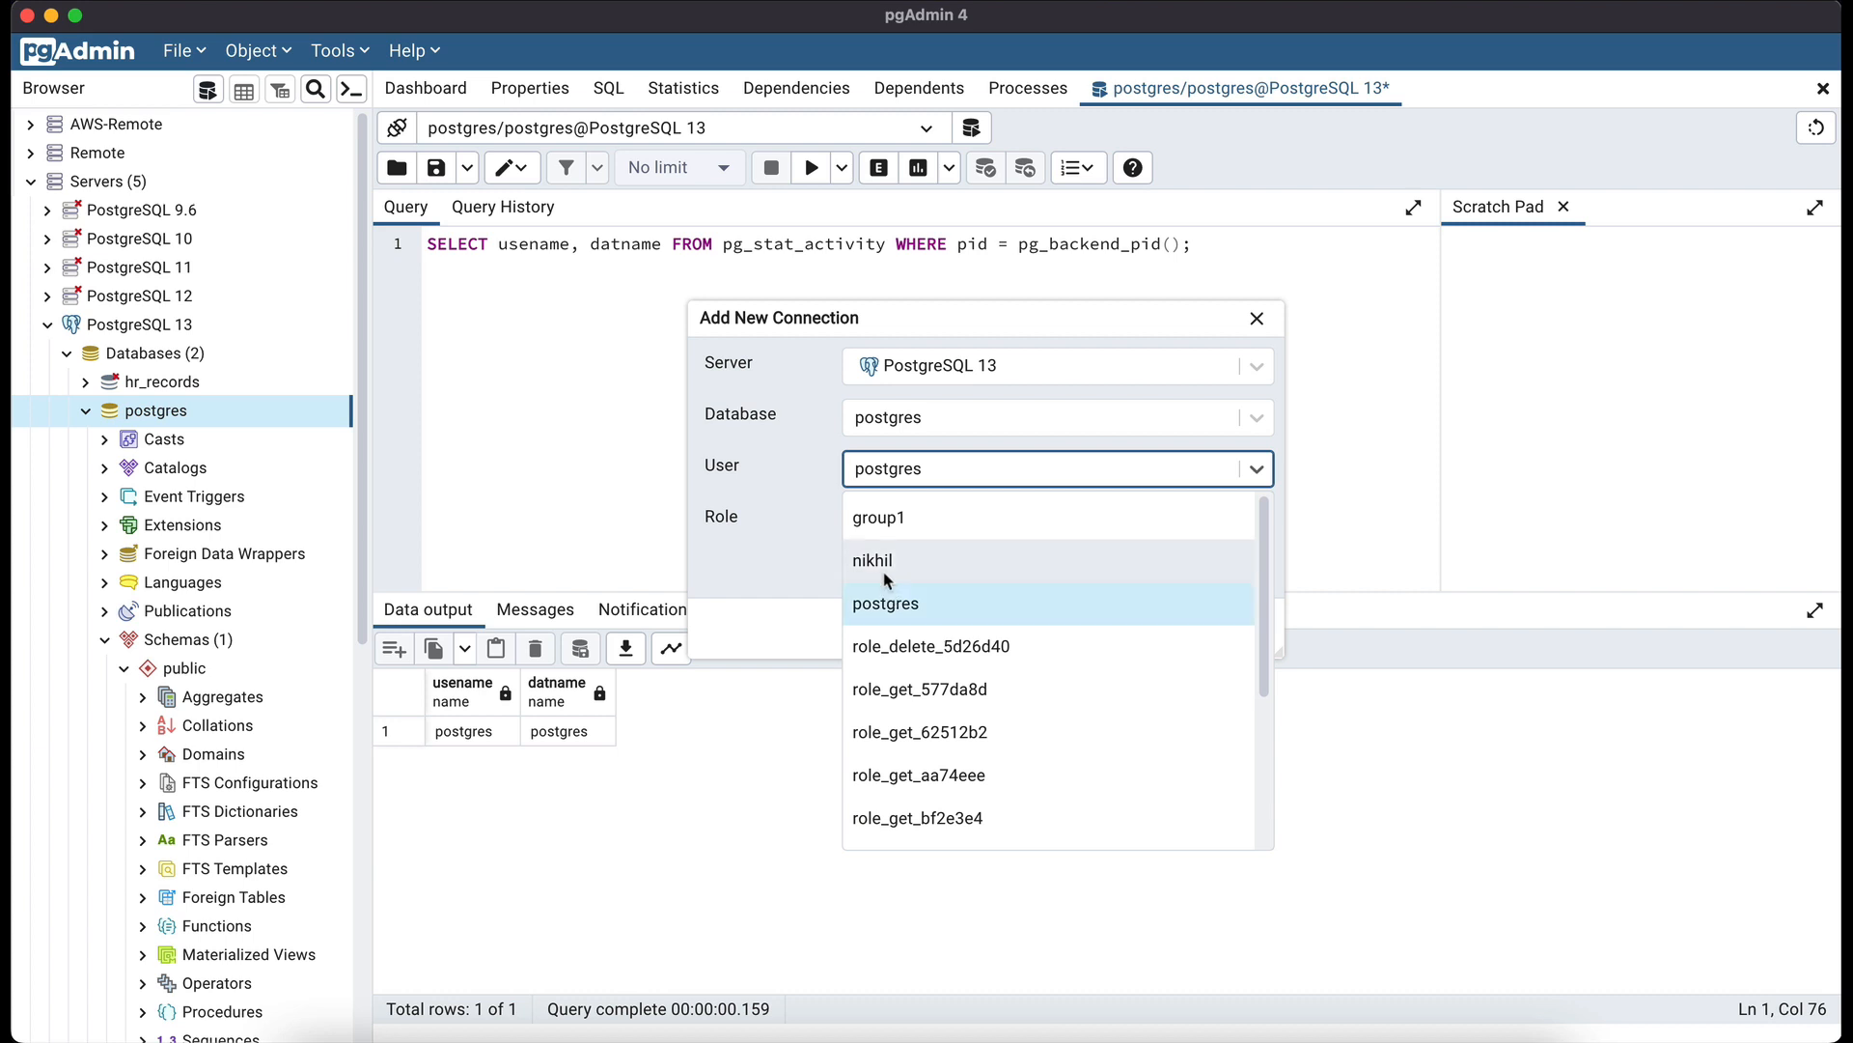
{"action": "left_click", "coordinate": [880, 468]}
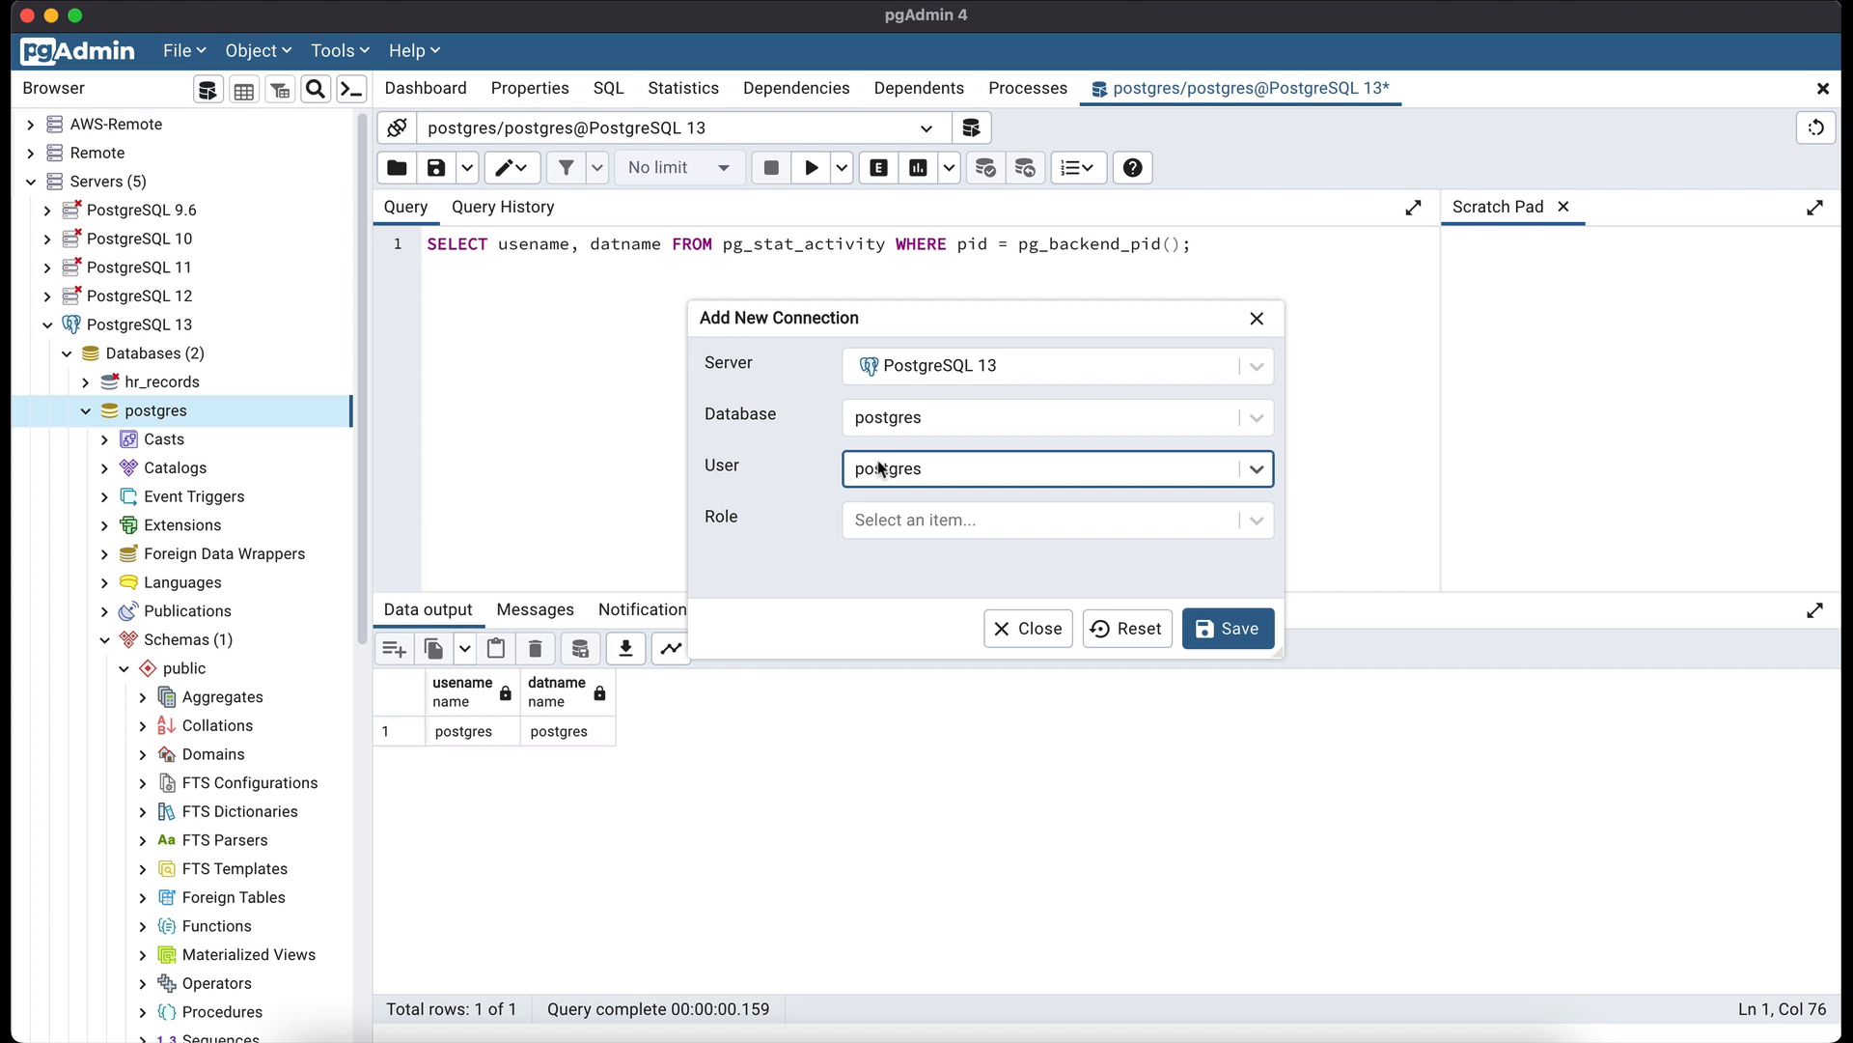
{"action": "left_click", "coordinate": [890, 519]}
{"action": "left_click", "coordinate": [890, 520]}
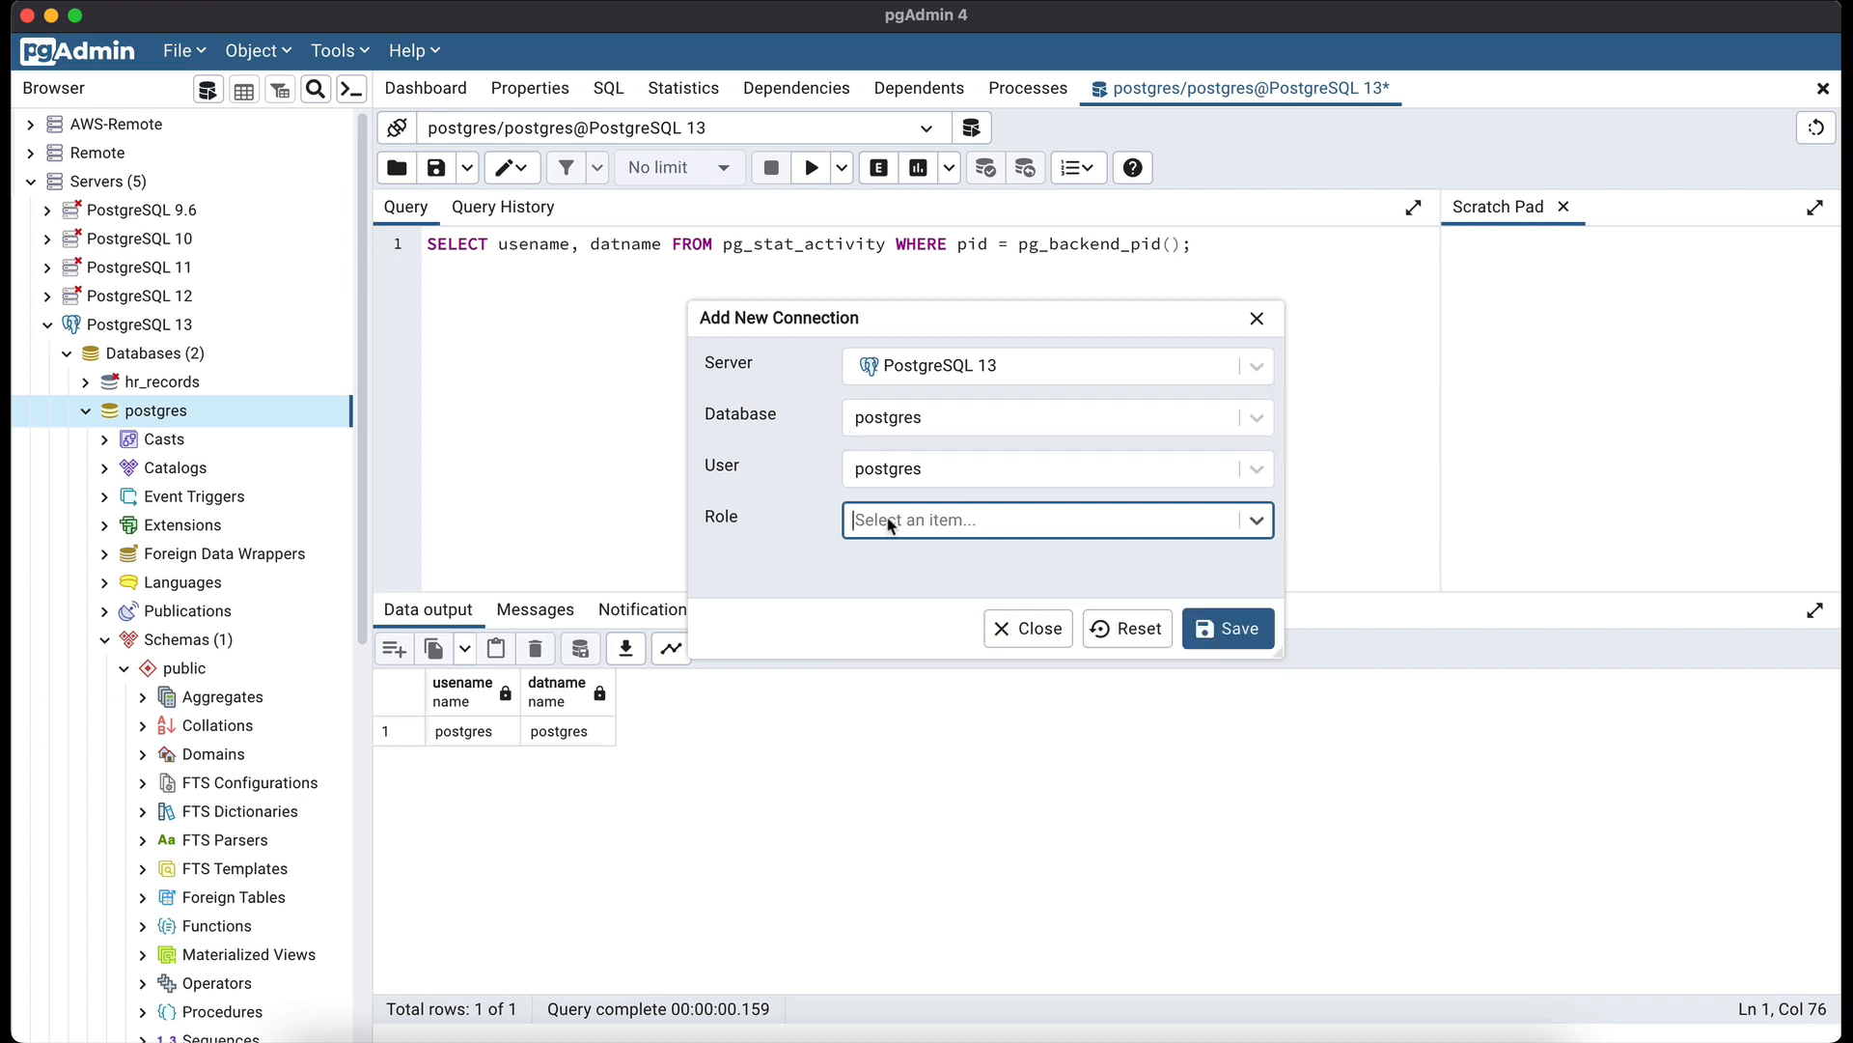
- Choose the hr_records database, save the connection, and confirm switching the editor to it
{"action": "left_click", "coordinate": [880, 425]}
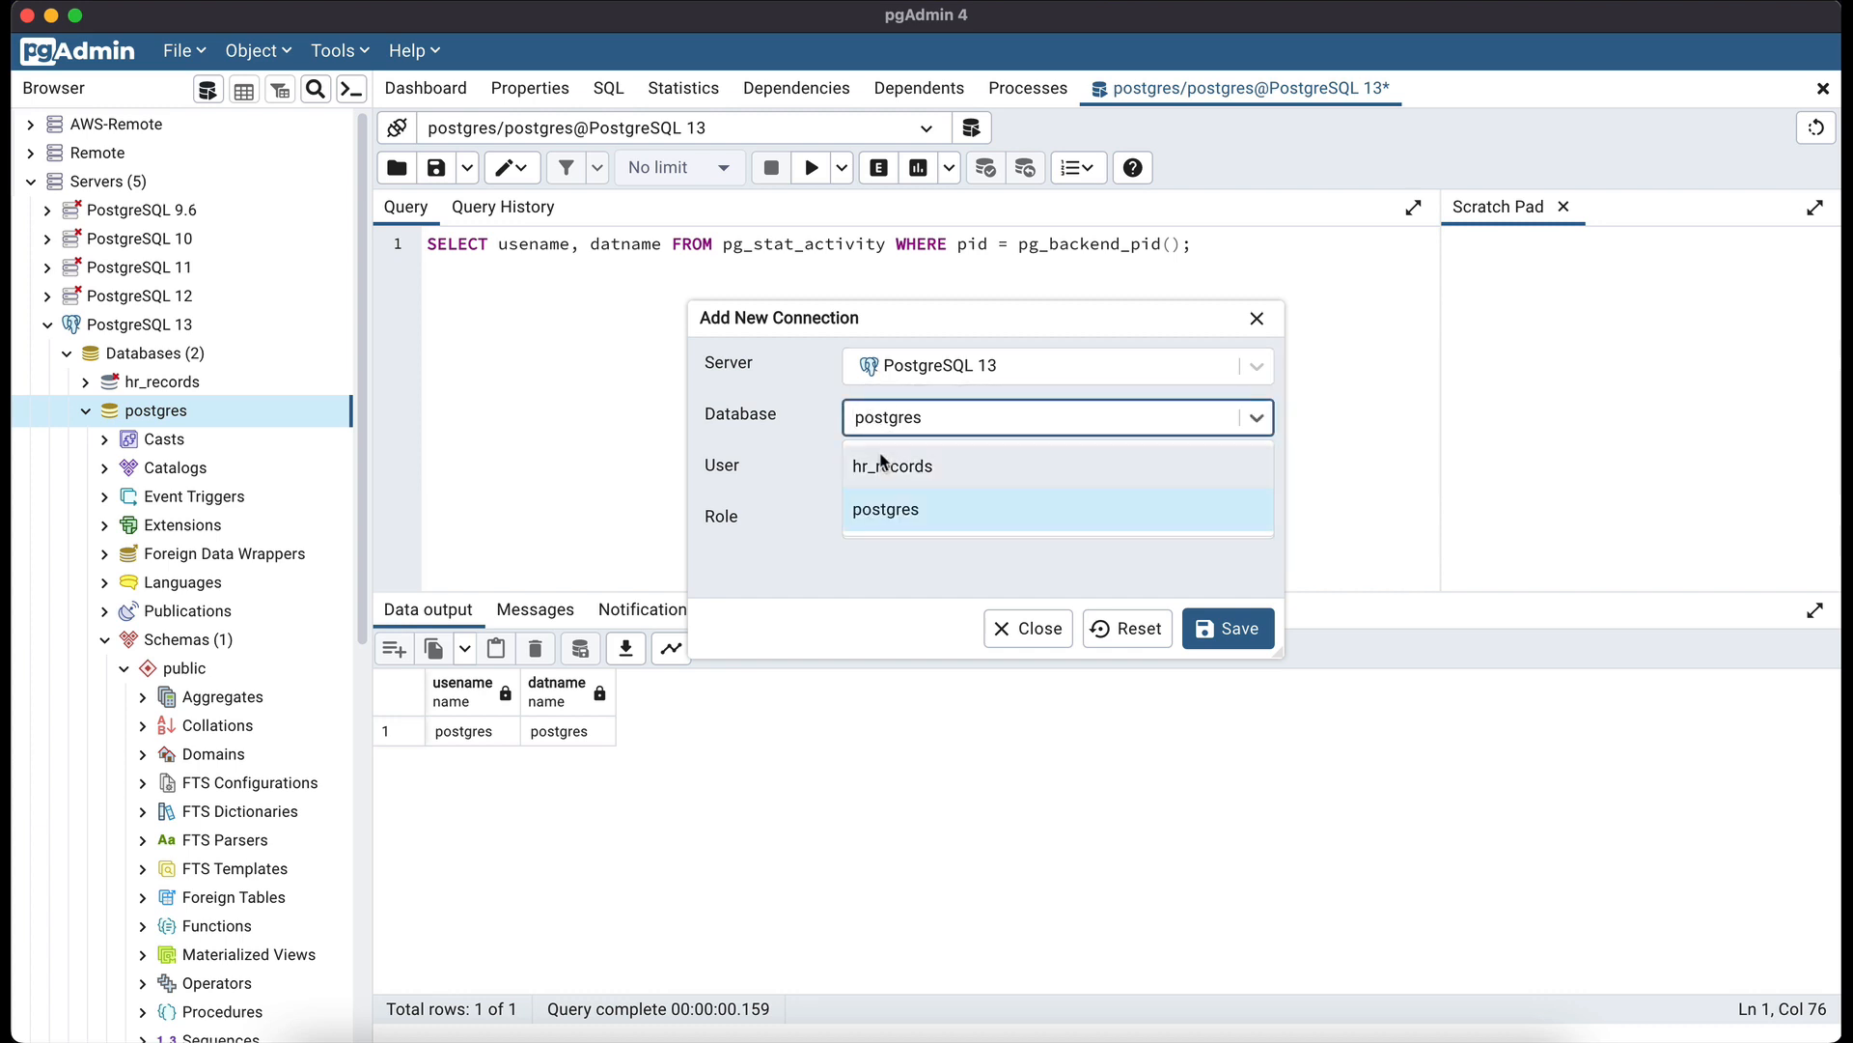
{"action": "left_click", "coordinate": [883, 464]}
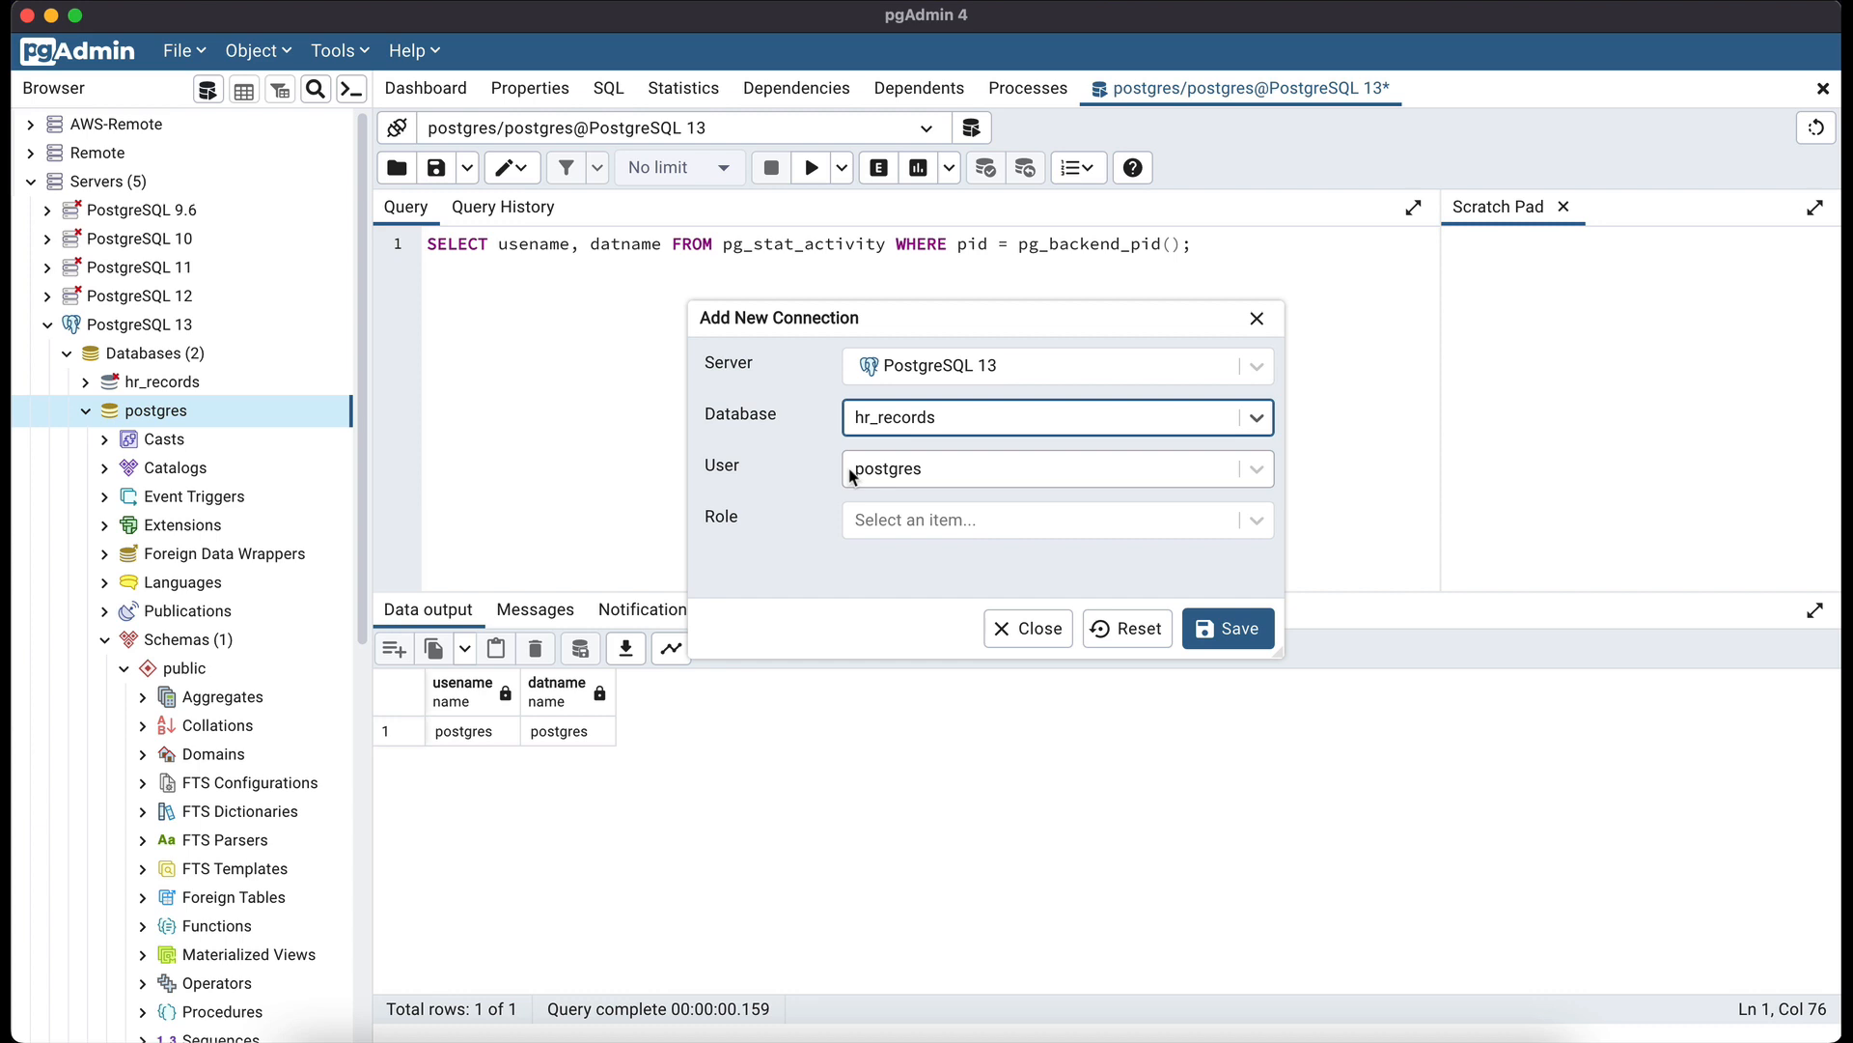
{"action": "left_click", "coordinate": [853, 471]}
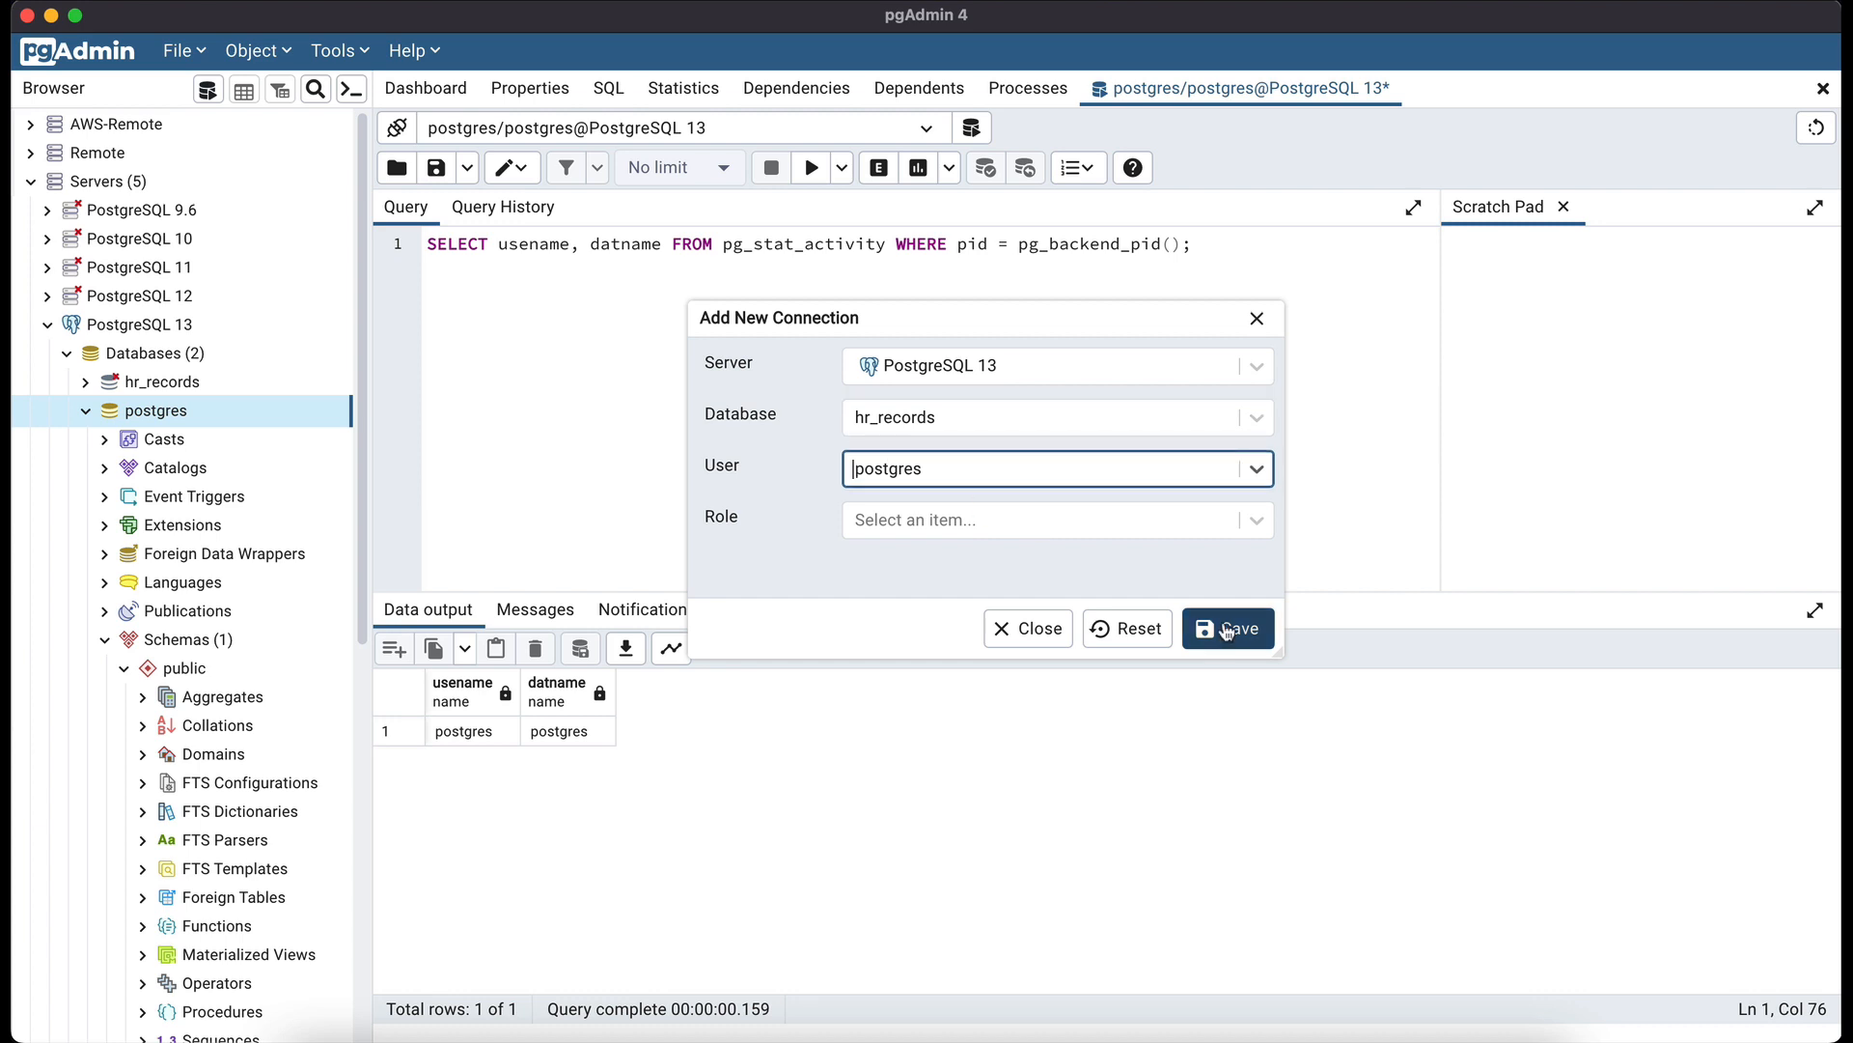
{"action": "left_click", "coordinate": [1228, 633]}
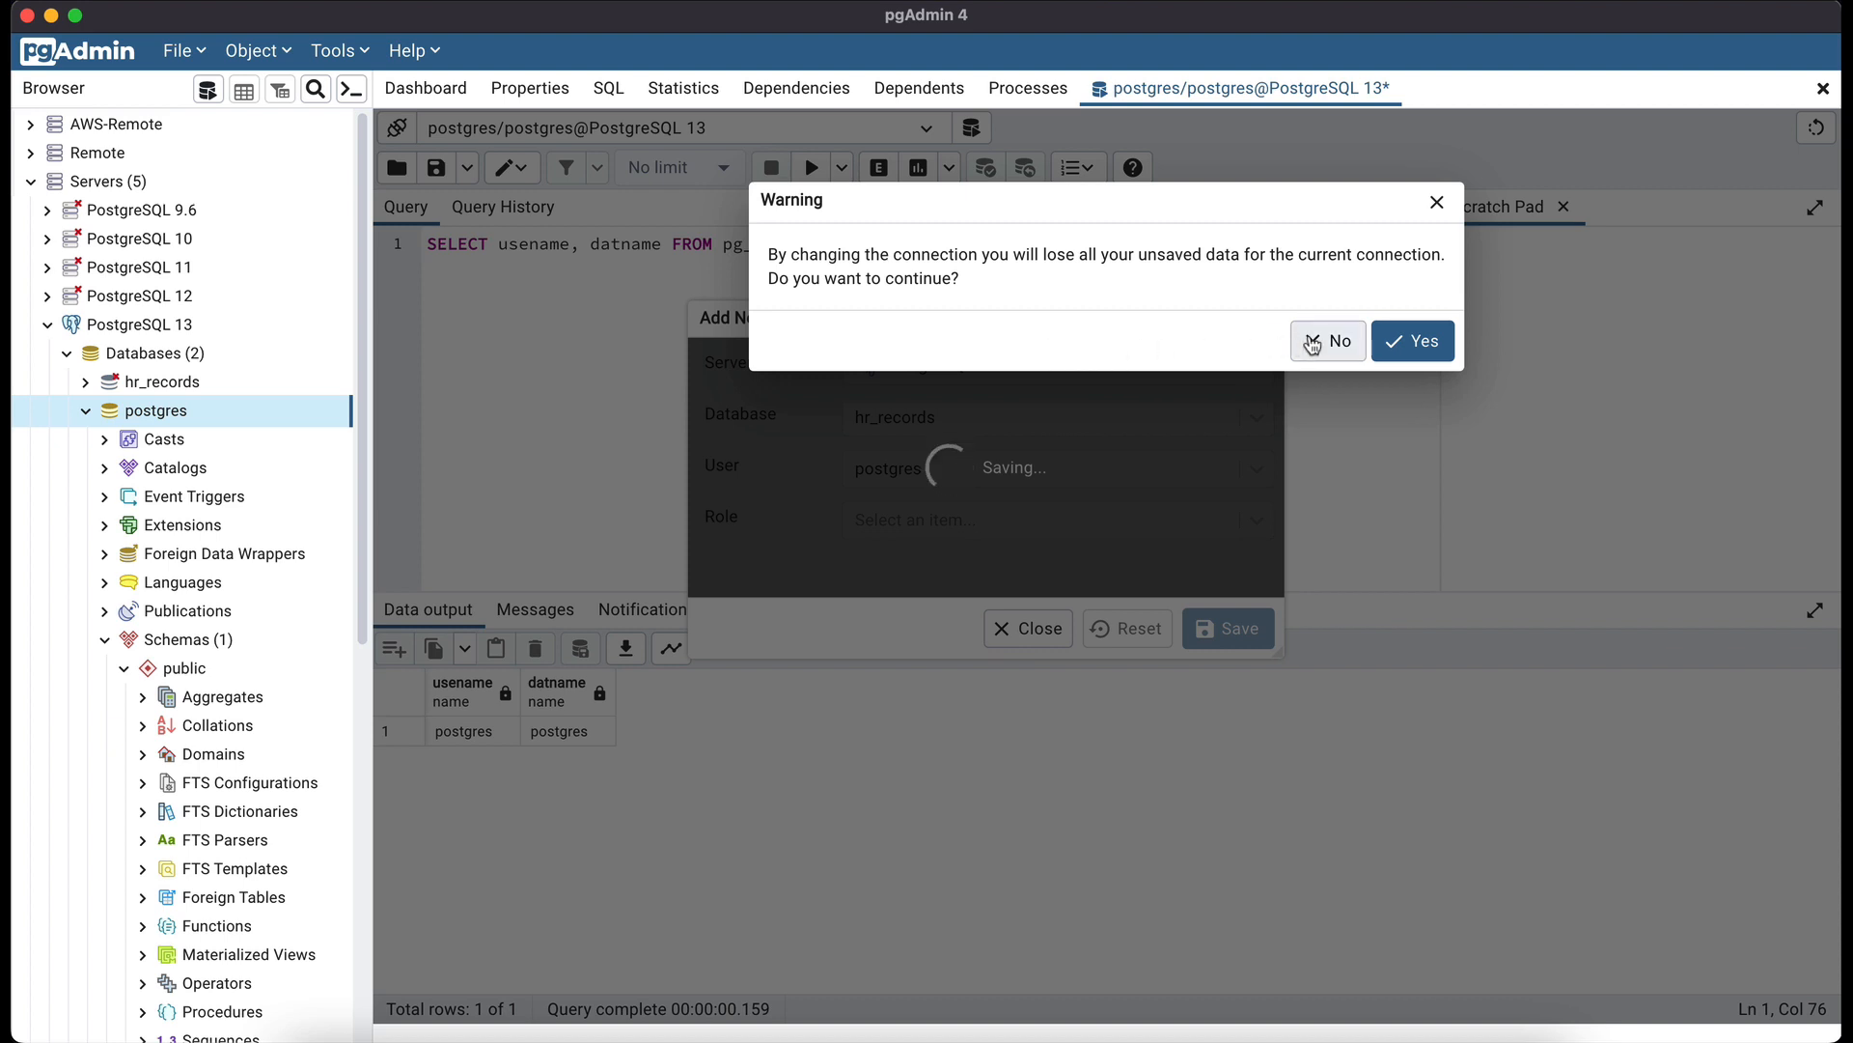
{"action": "left_click", "coordinate": [1424, 346]}
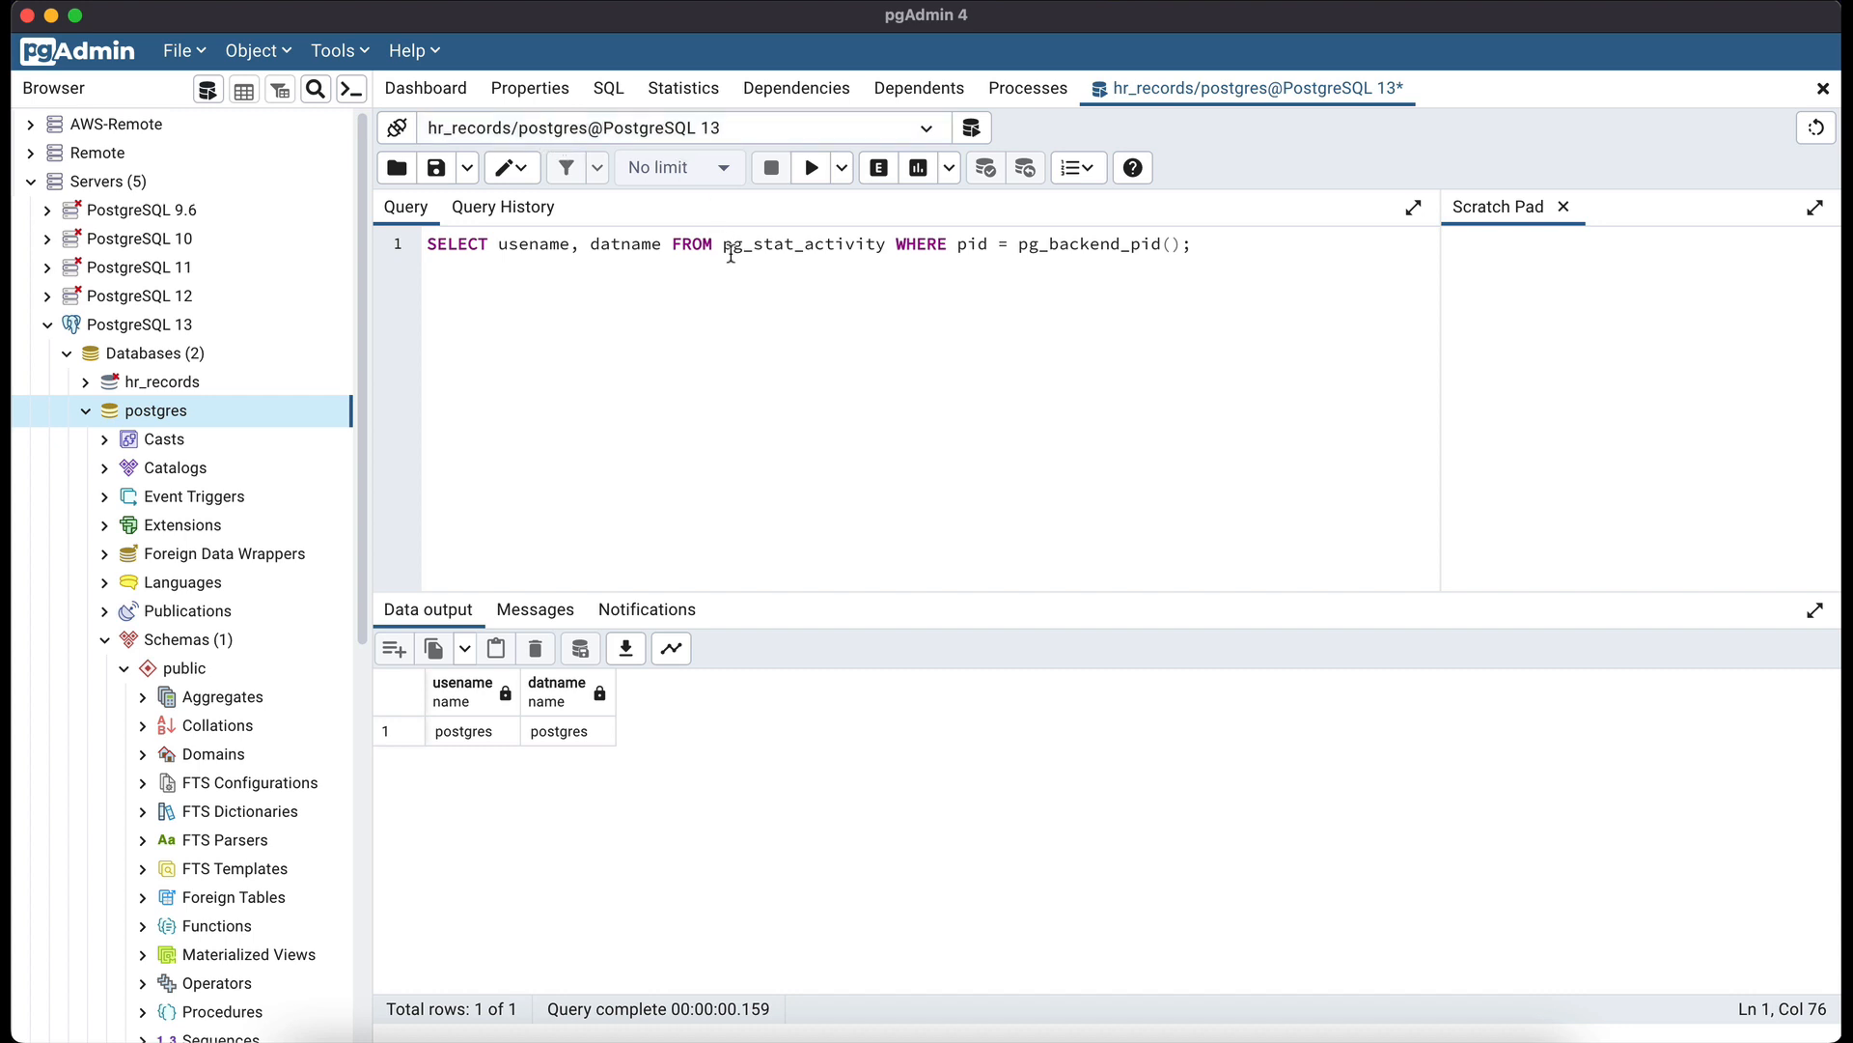
- Rerun the query to confirm it now reports the hr_records database
{"action": "left_click_drag", "start_coordinate": [1182, 249], "coordinate": [391, 272]}
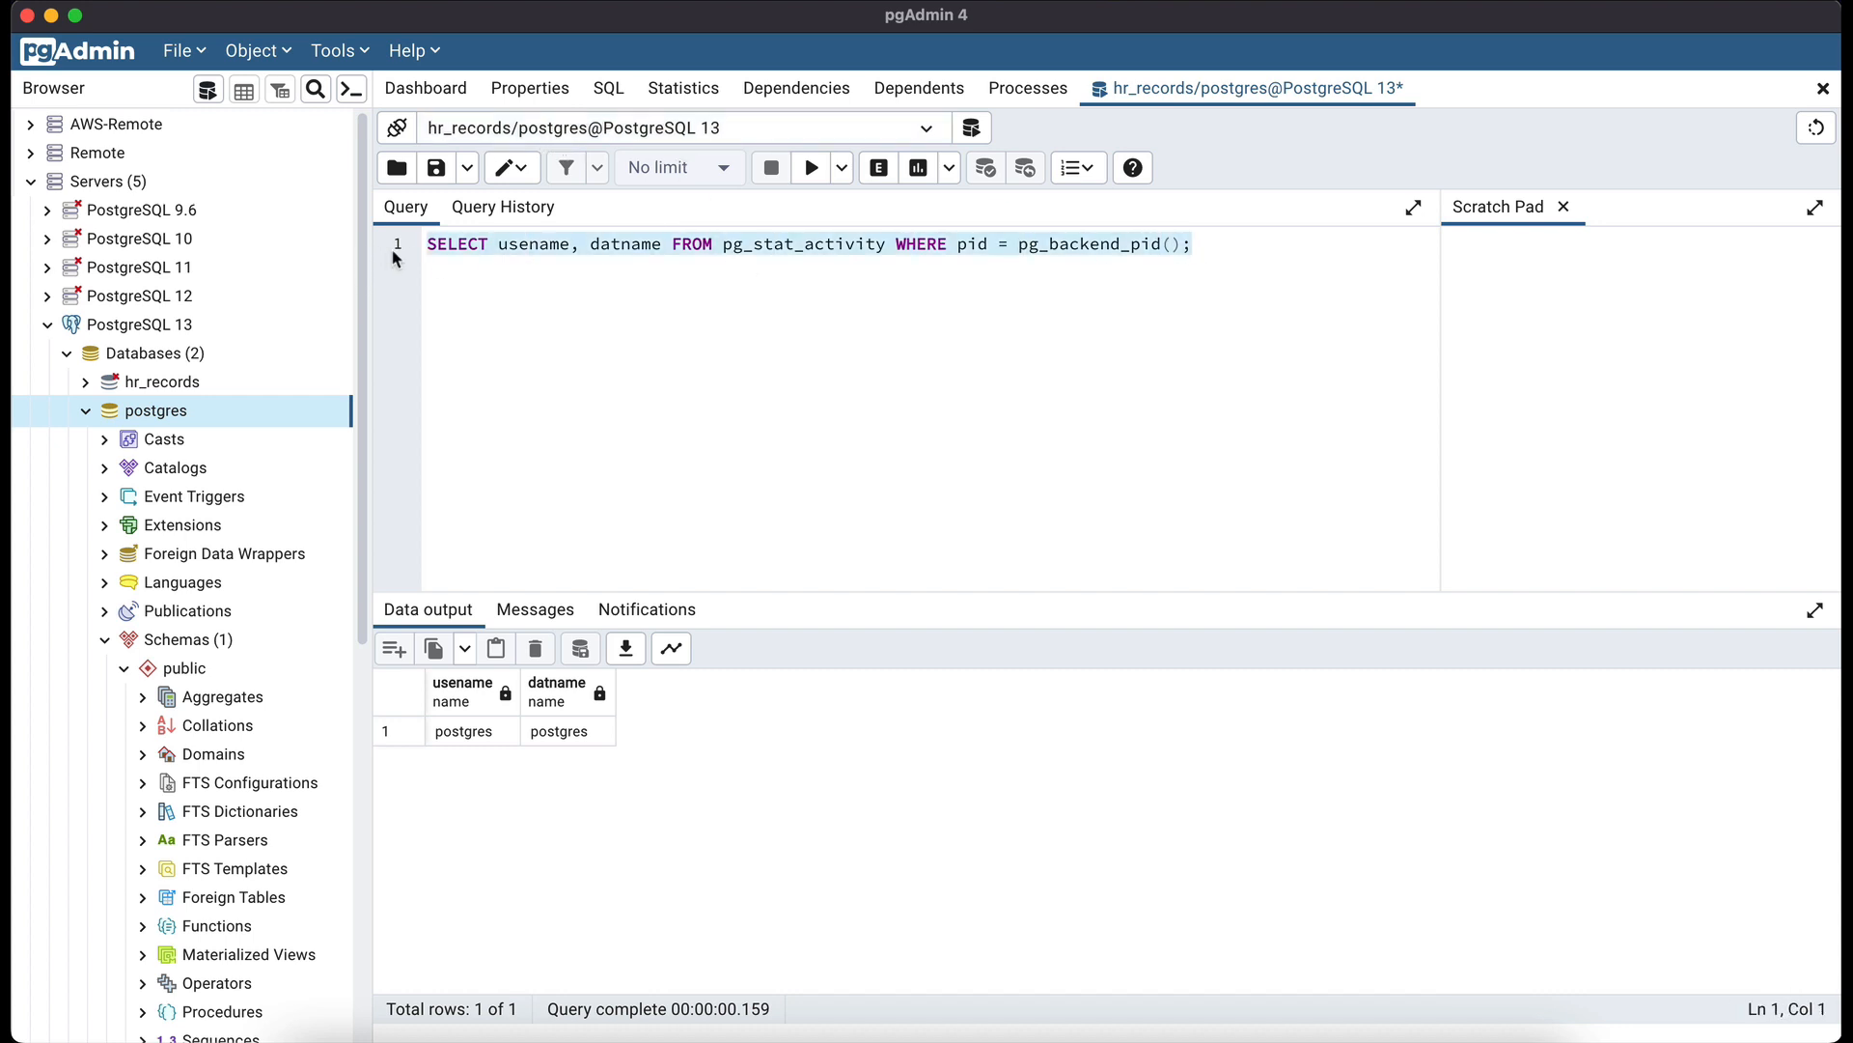
{"action": "left_click", "coordinate": [813, 172]}
{"action": "key", "text": "End"}
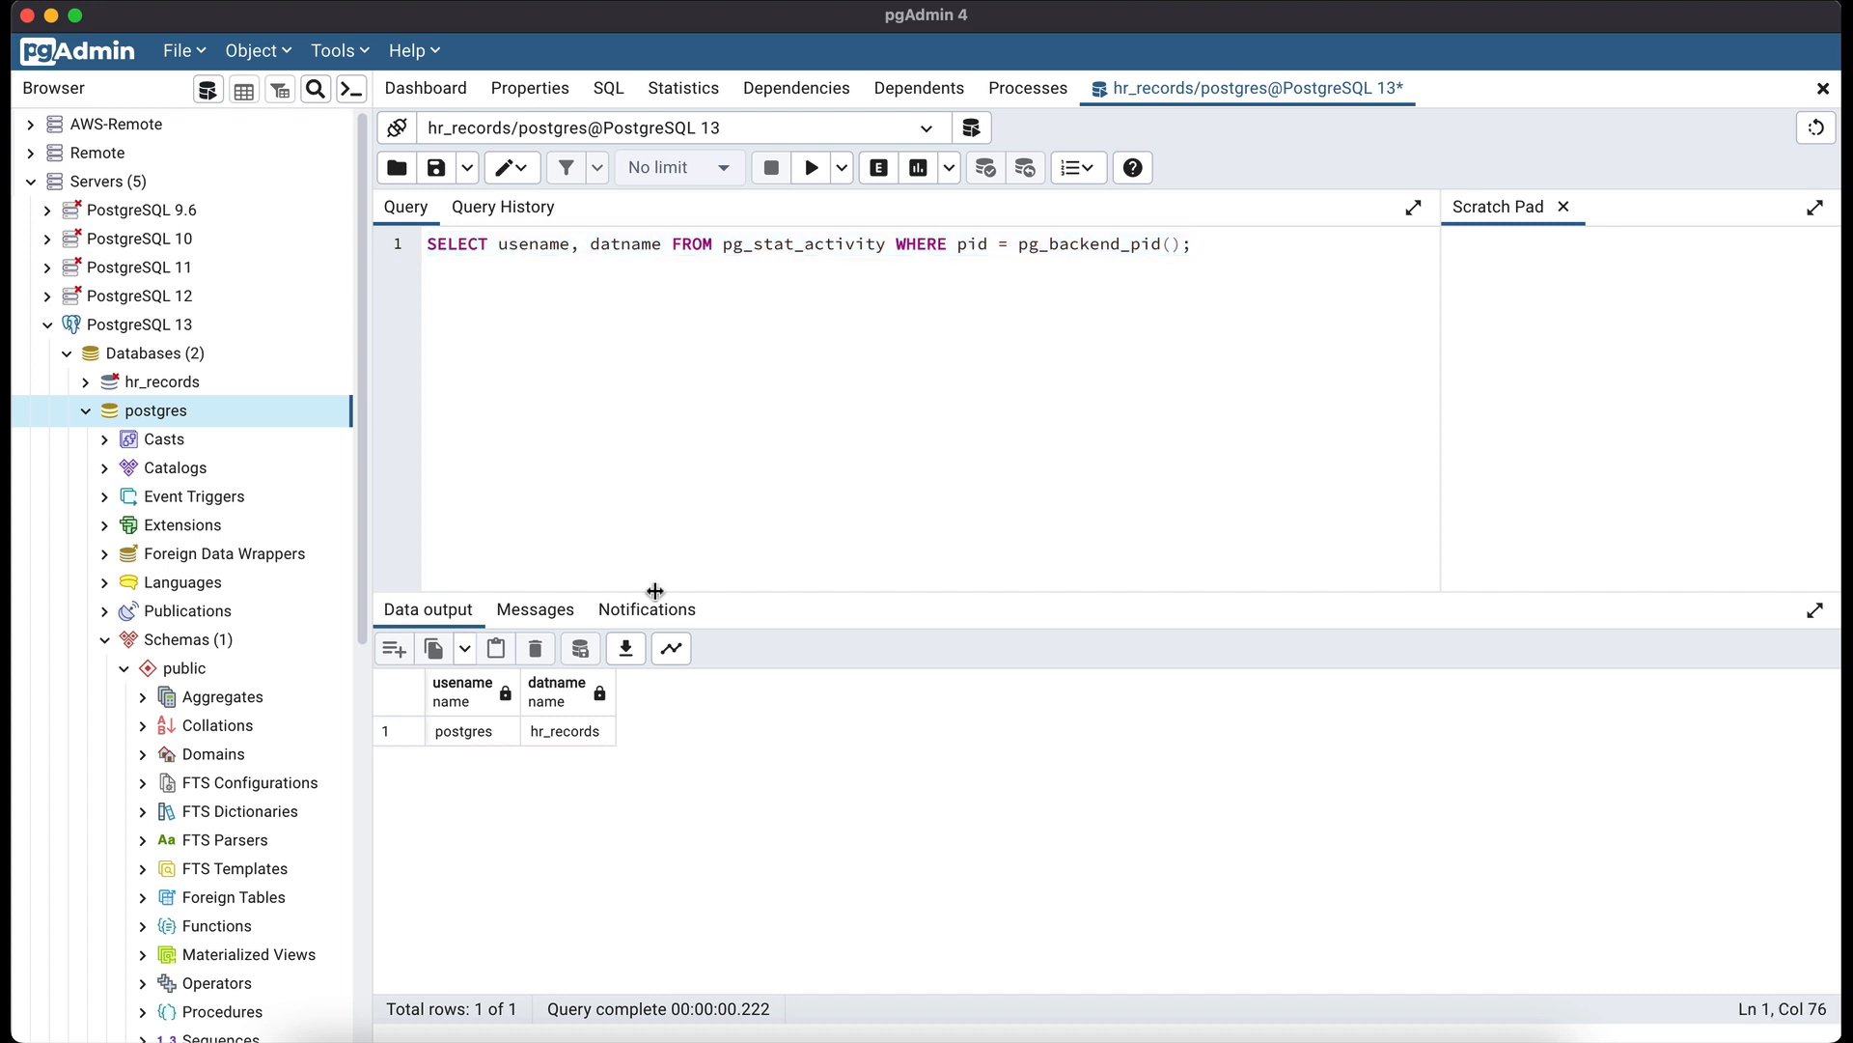
- Switch to postgres/postgres@PostgreSQL 13 and rerun the query, getting datname postgres
{"action": "left_click", "coordinate": [927, 131]}
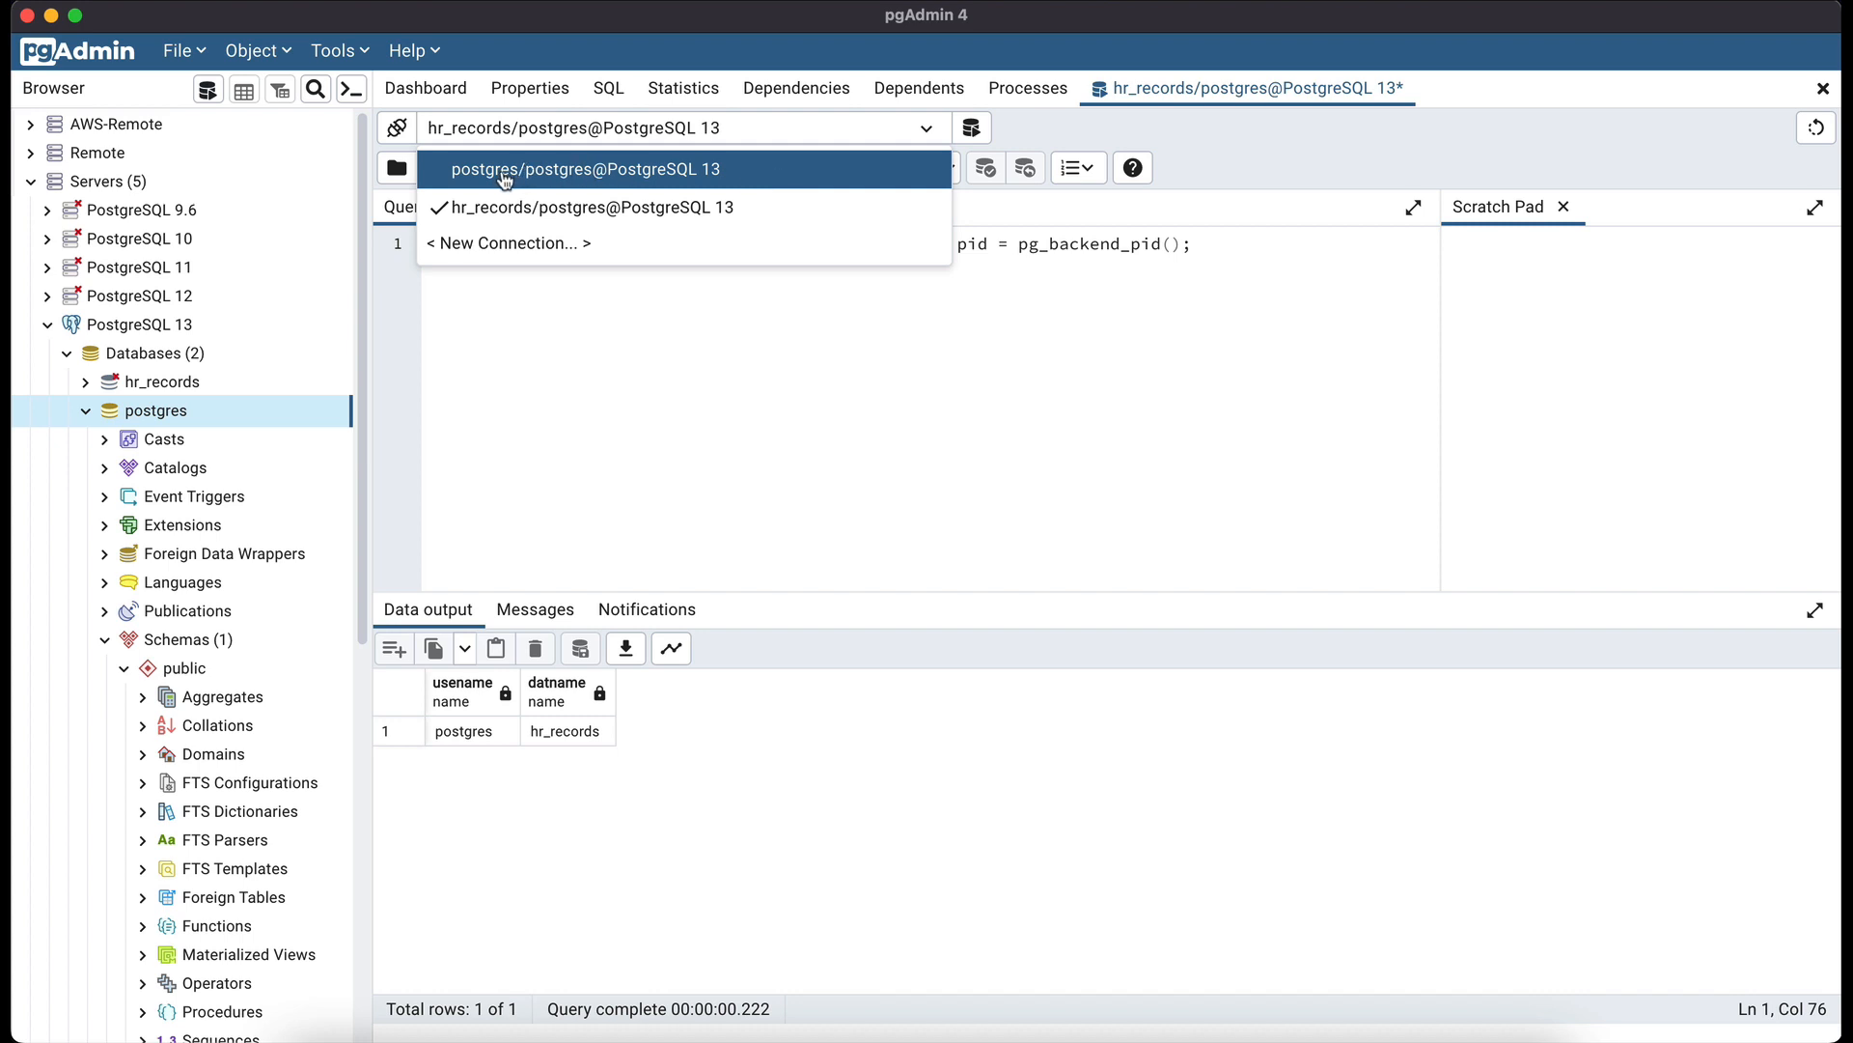
{"action": "left_click", "coordinate": [581, 174]}
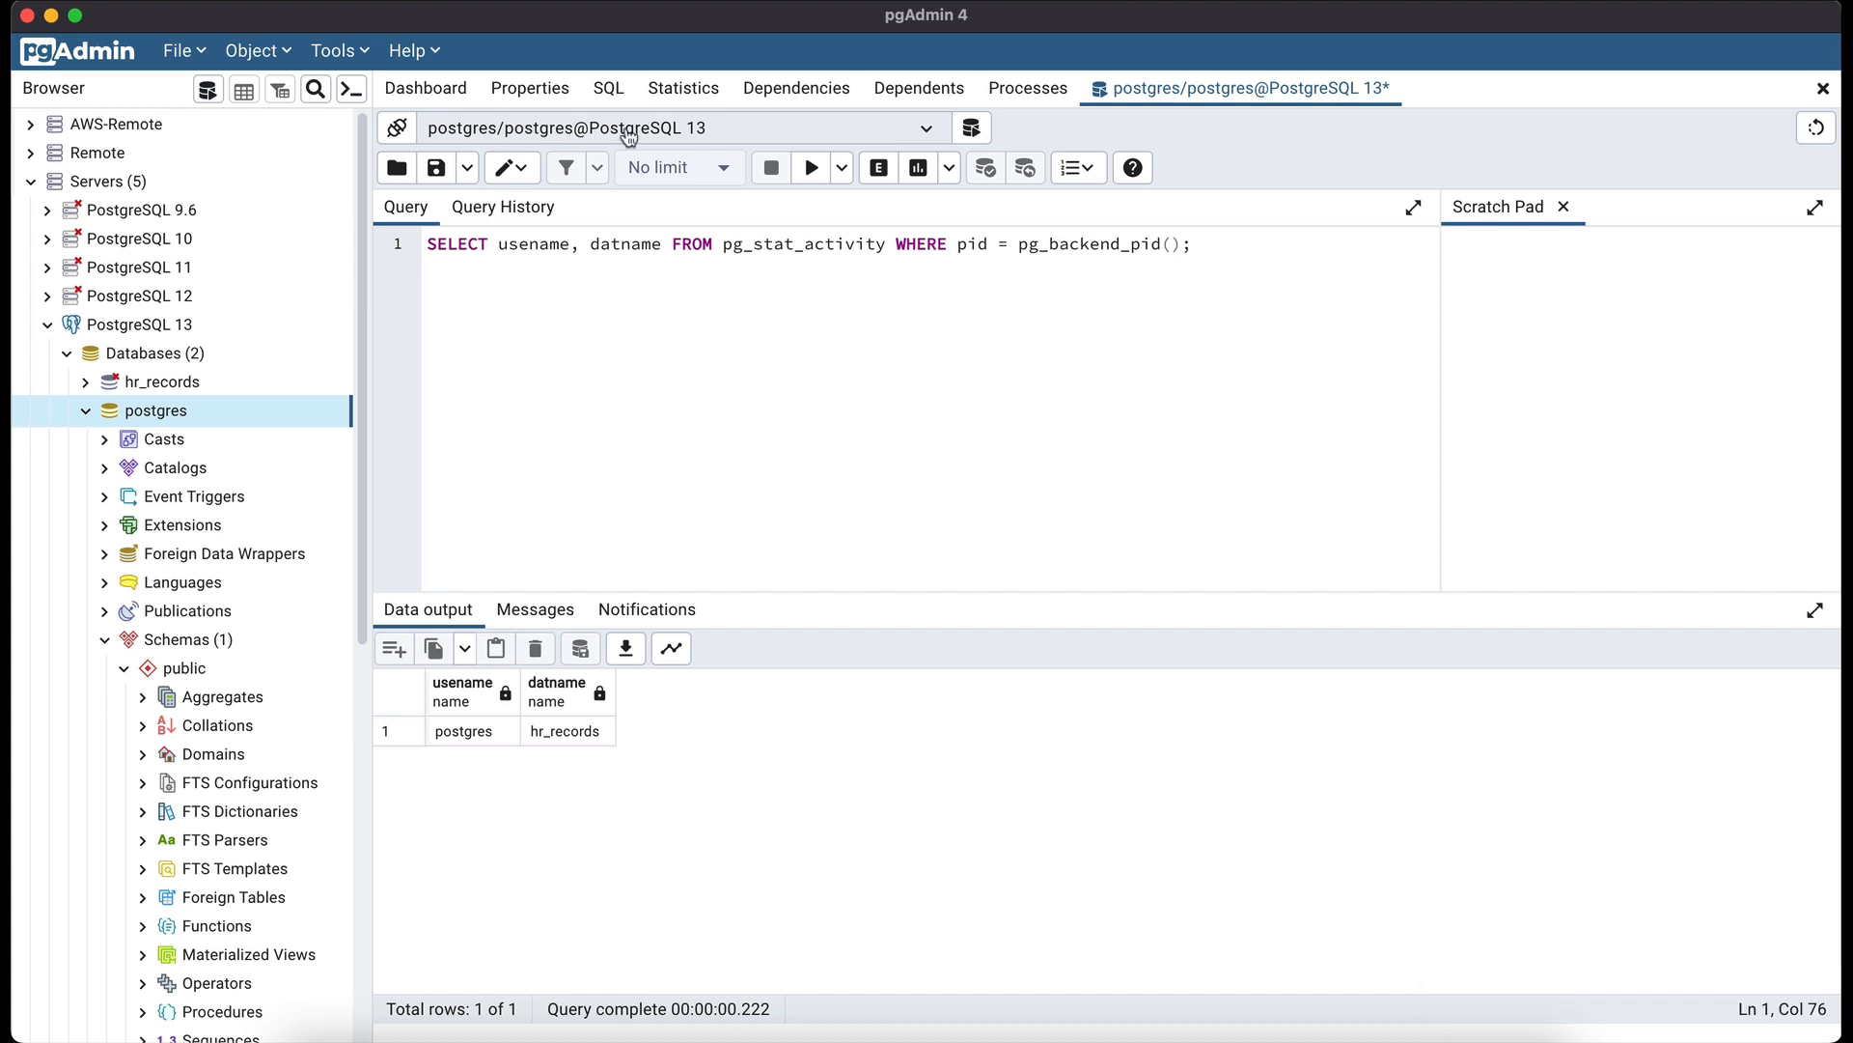
{"action": "left_click", "coordinate": [813, 169]}
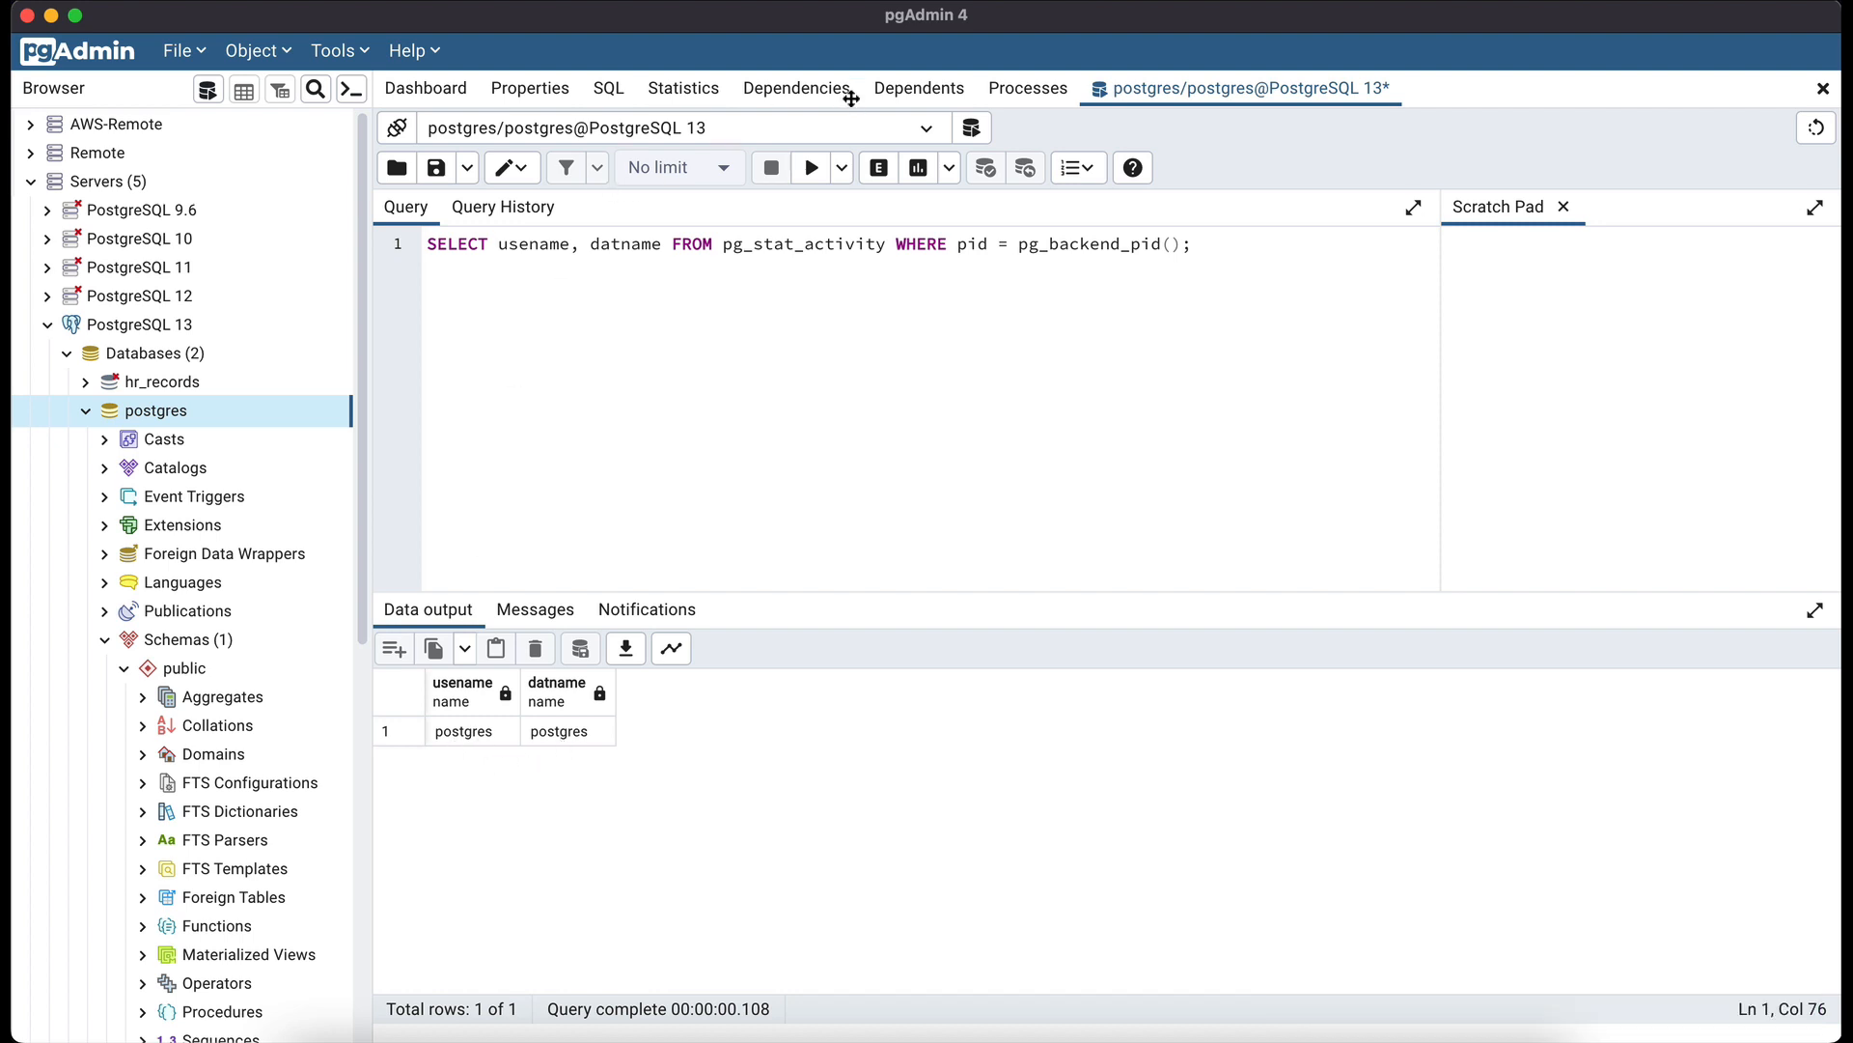
{"action": "left_click", "coordinate": [926, 130]}
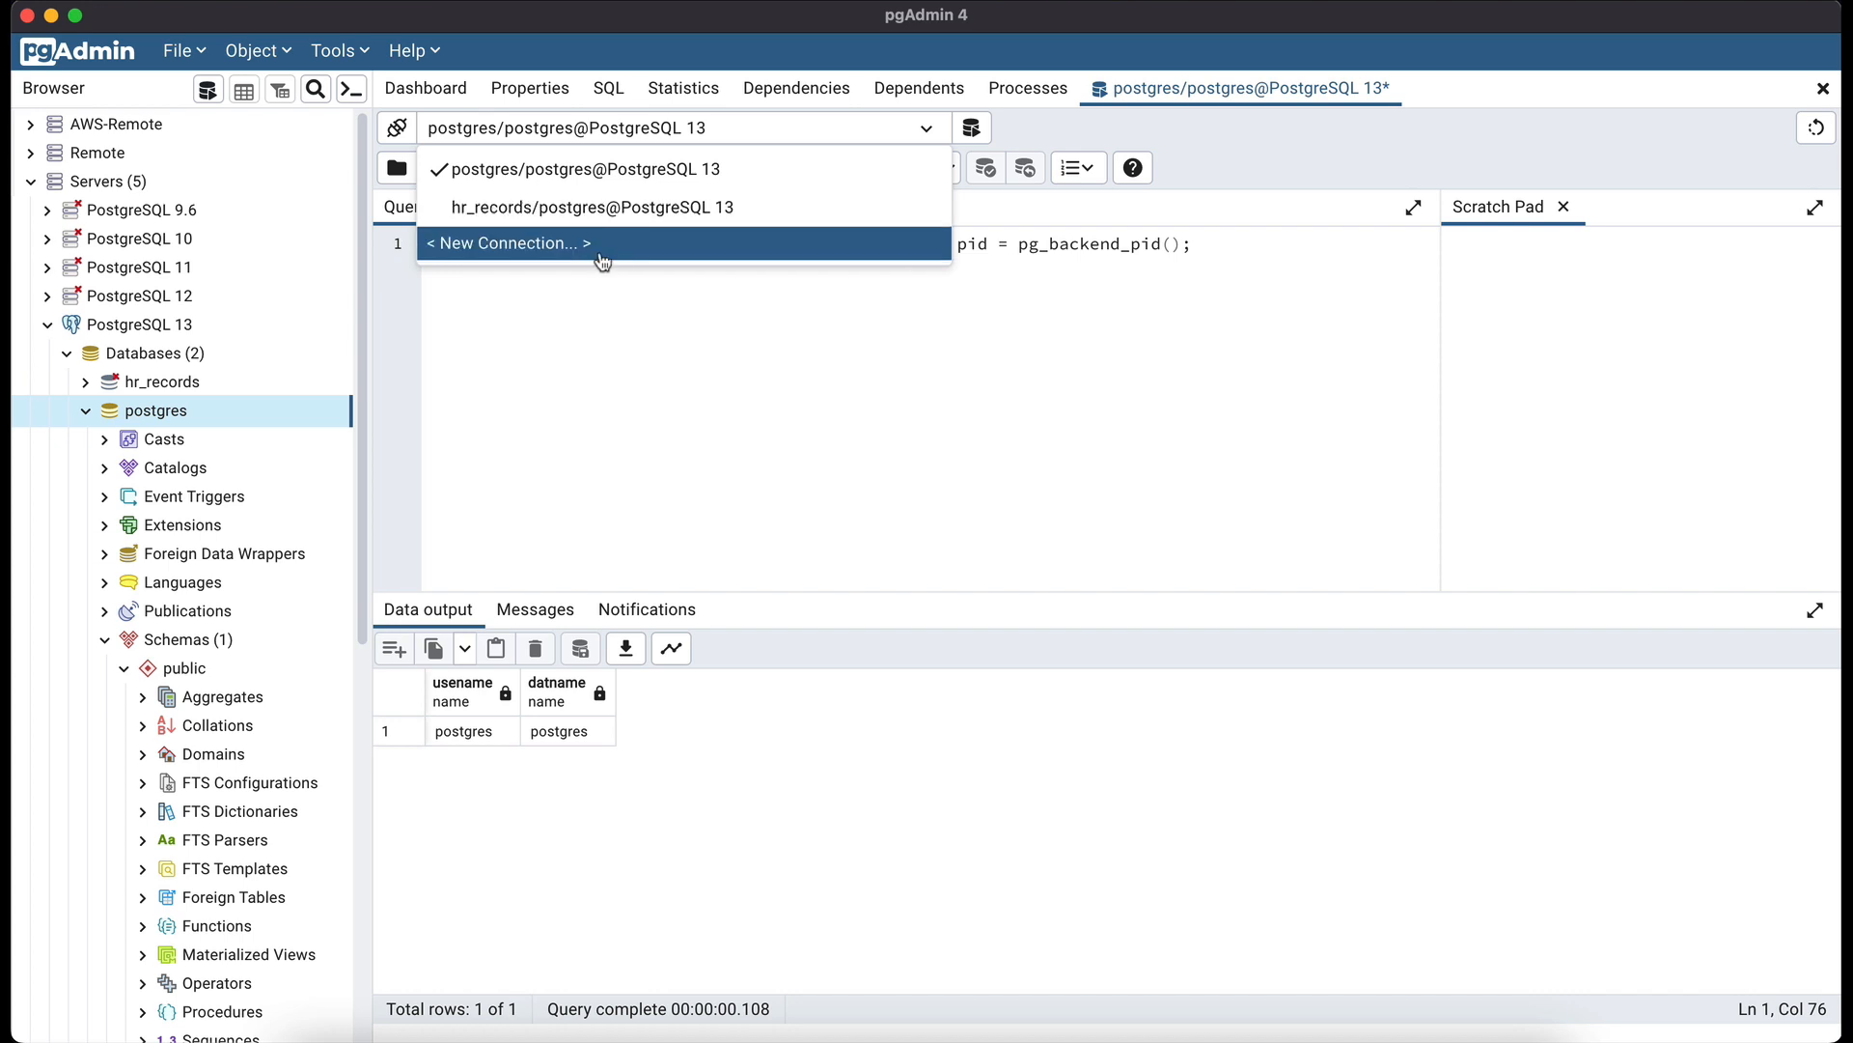
- Start another new connection on server PostgreSQL 12, supplying its password
{"action": "left_click", "coordinate": [539, 247]}
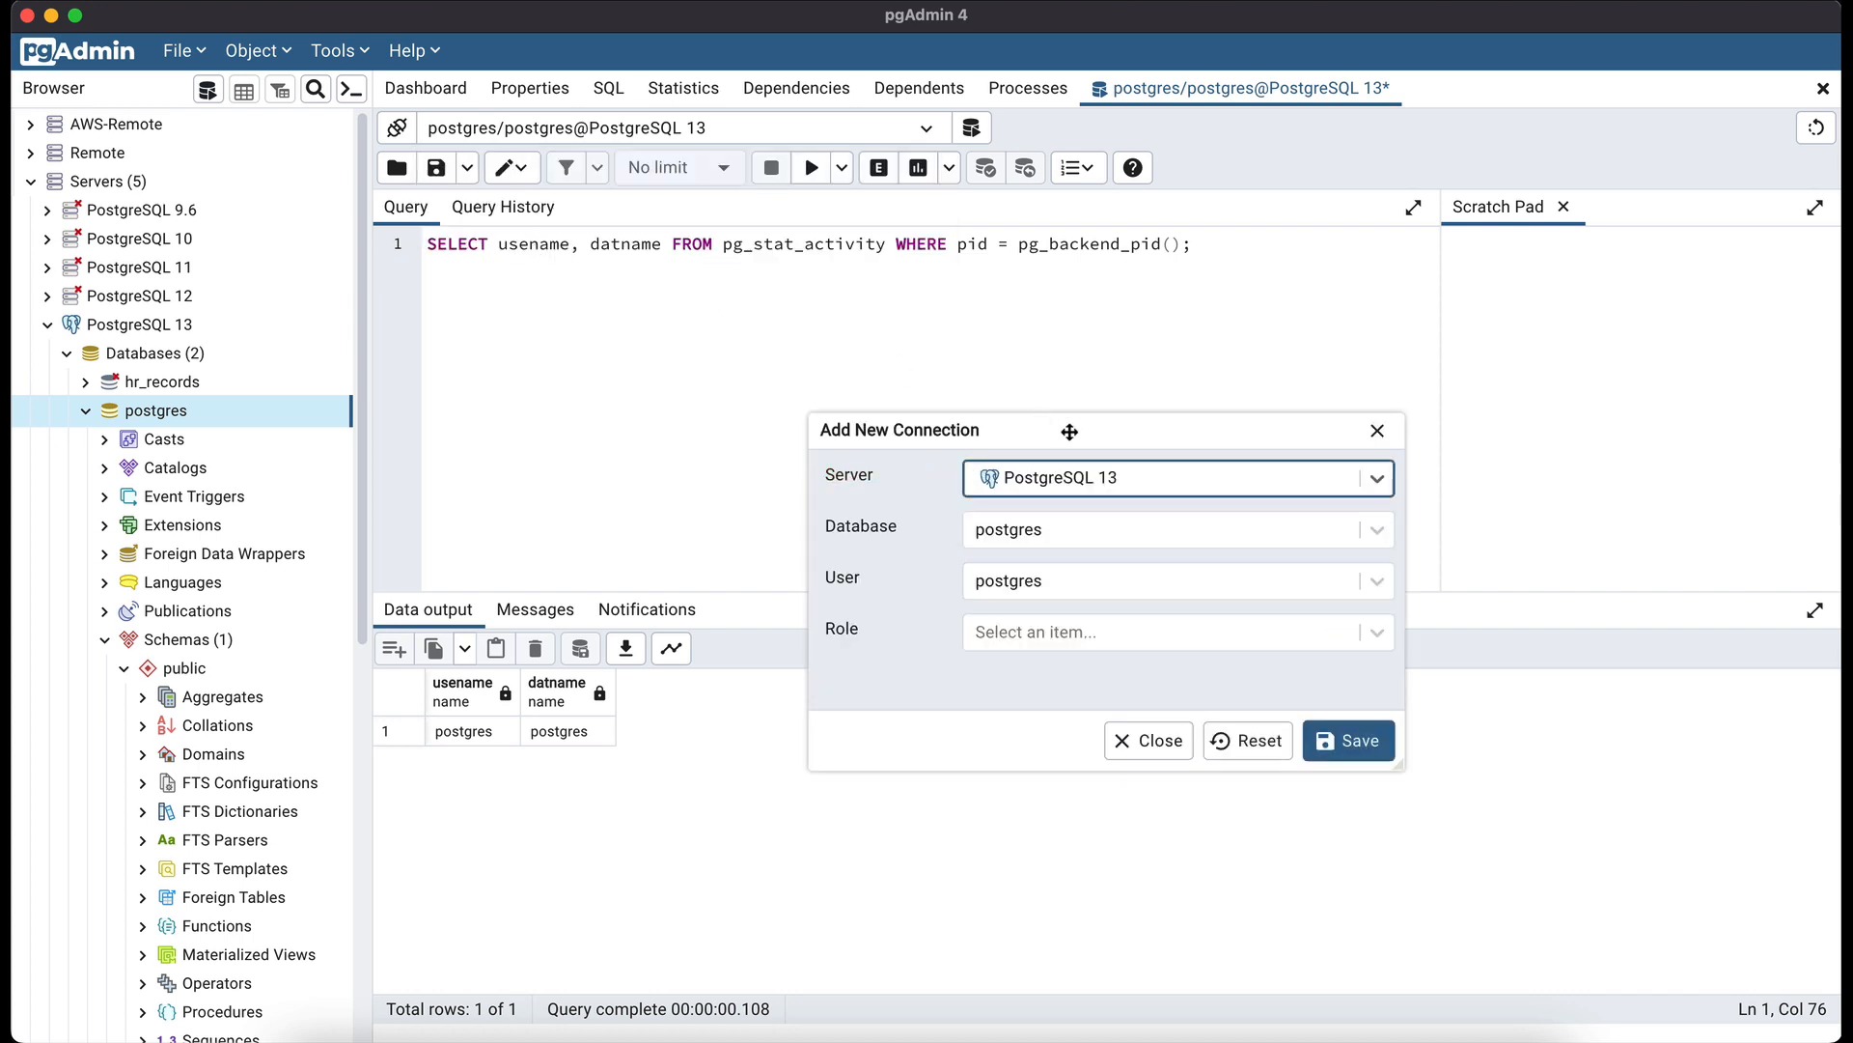
{"action": "left_click_drag", "start_coordinate": [1068, 431], "coordinate": [1003, 288]}
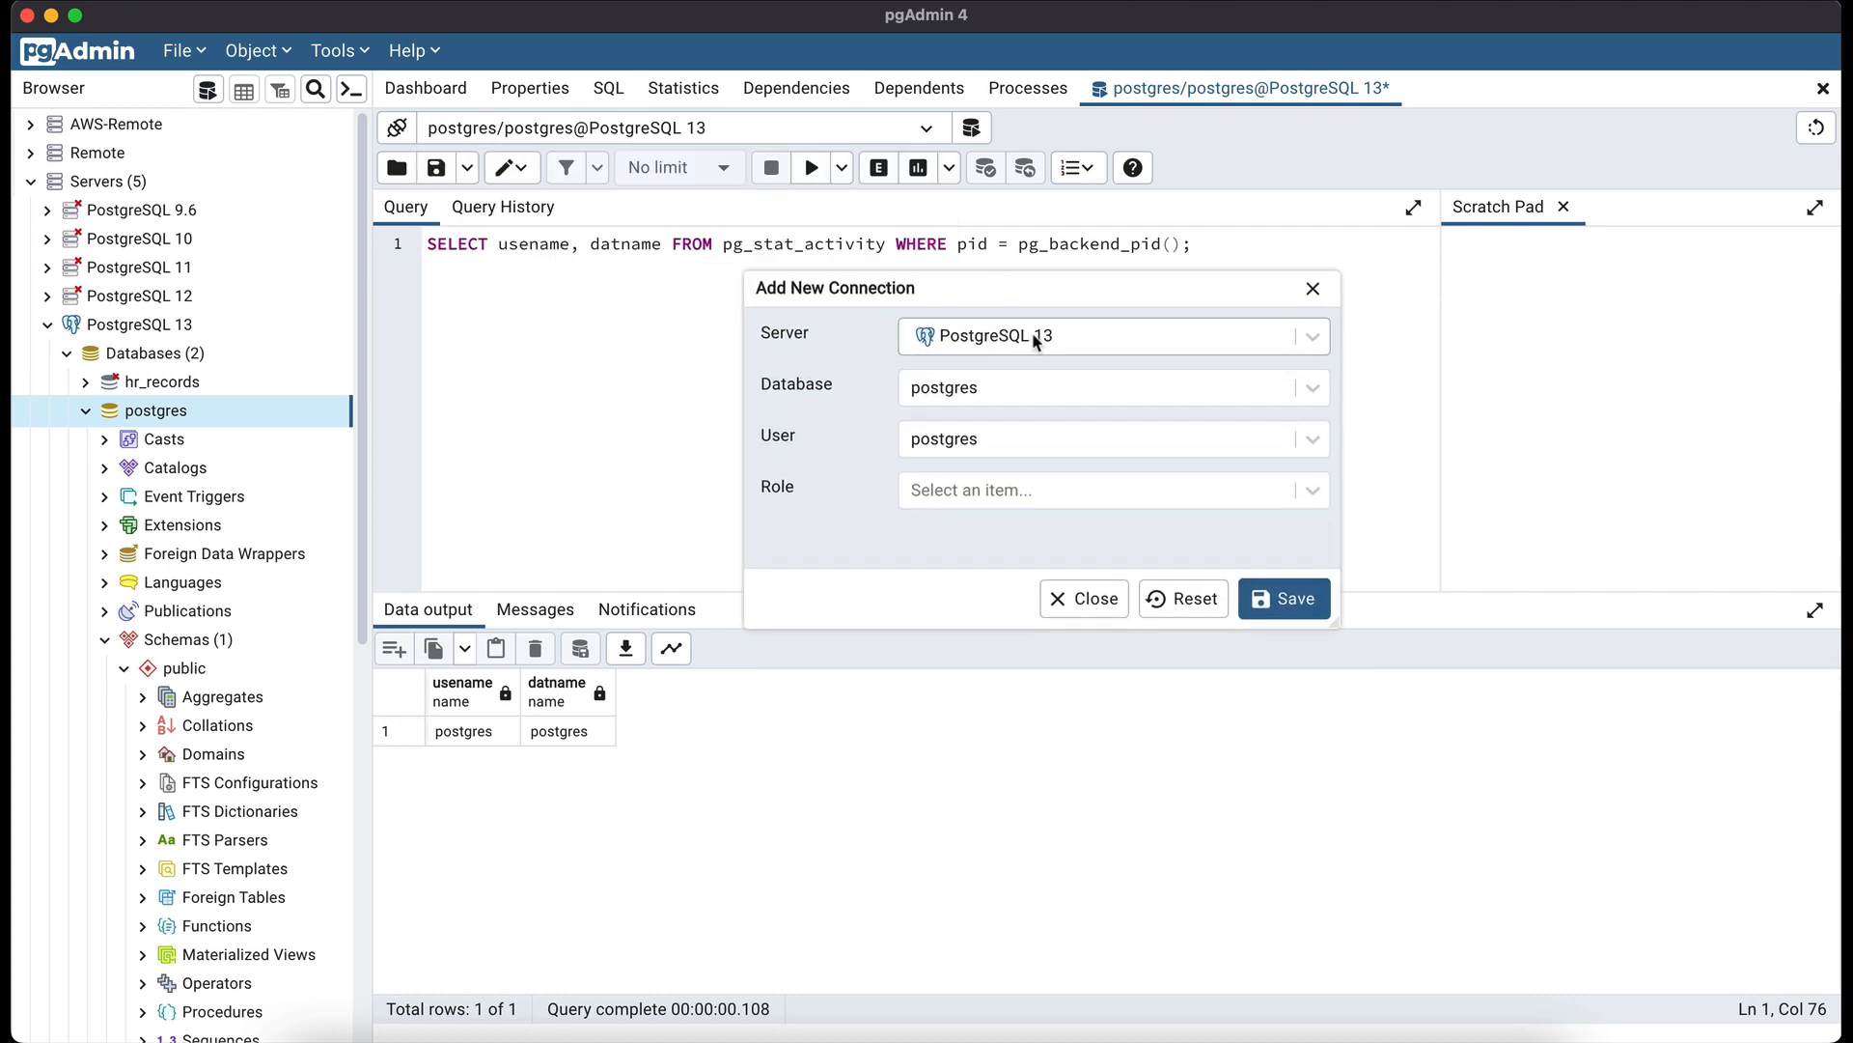
{"action": "left_click", "coordinate": [1036, 340]}
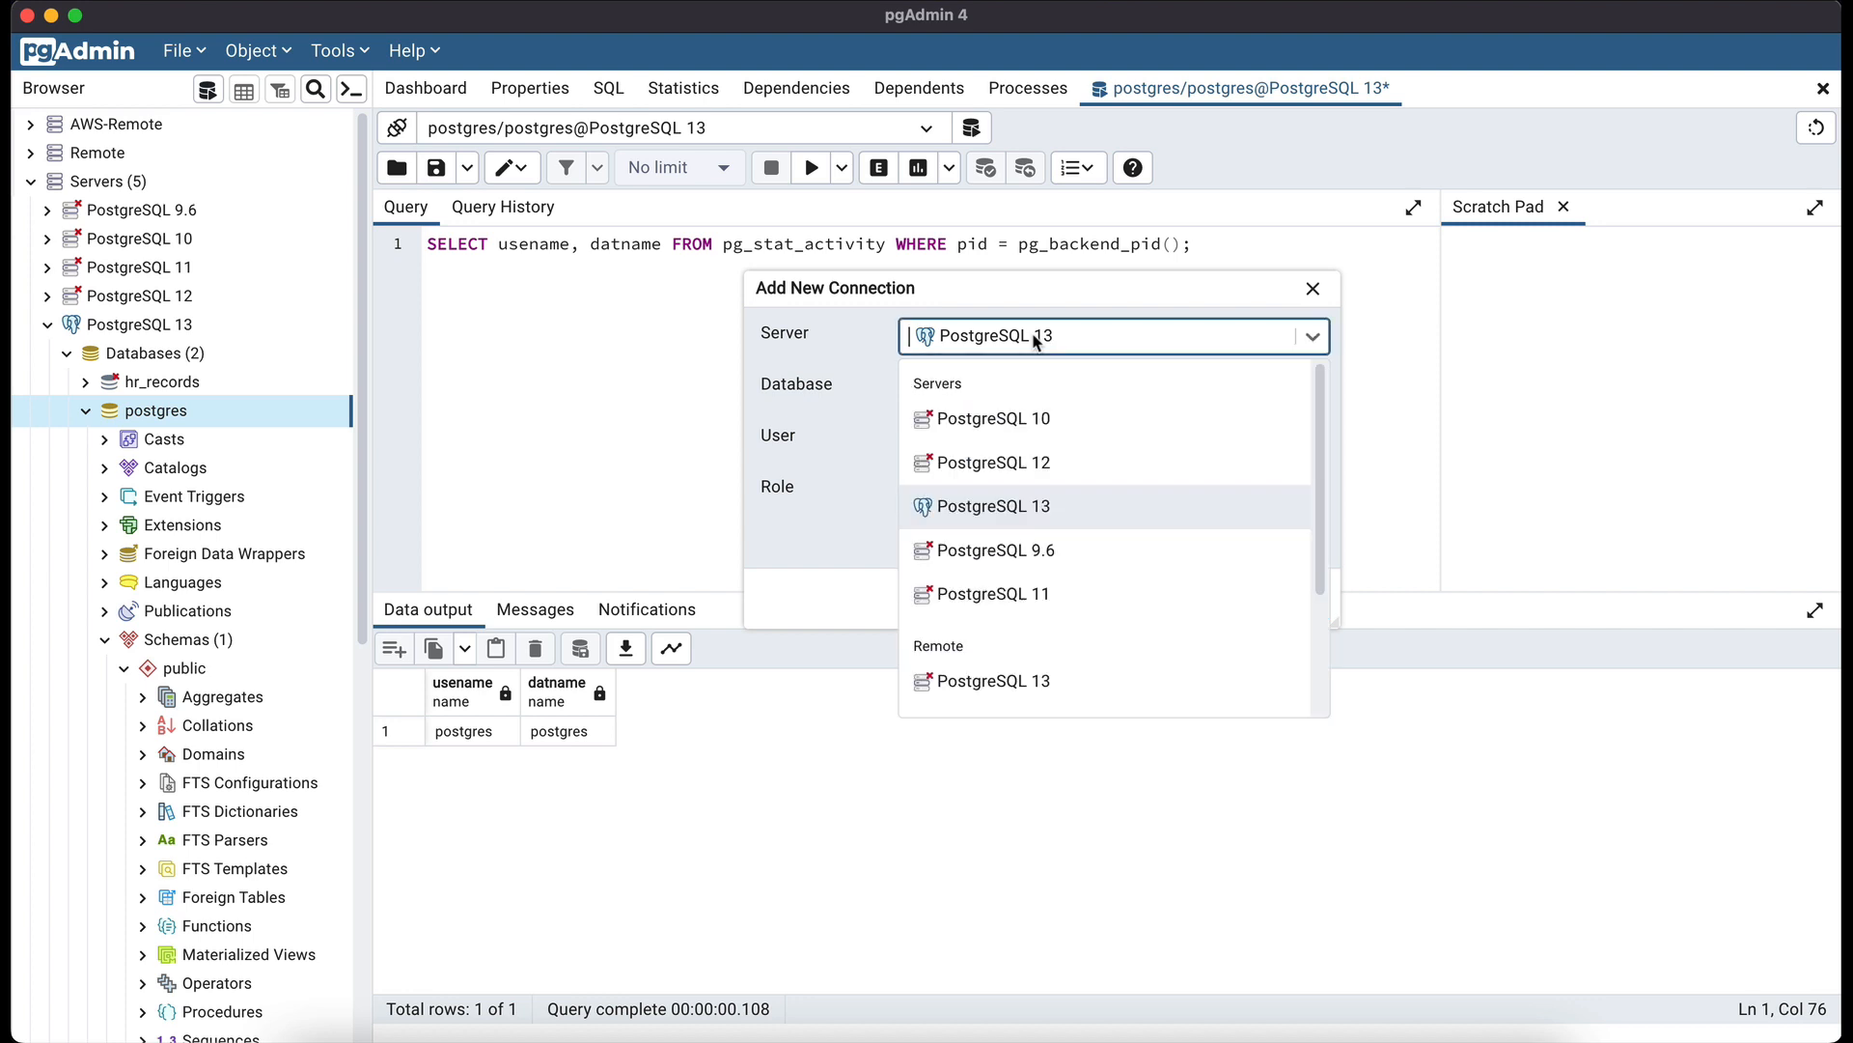
{"action": "left_click", "coordinate": [1034, 463]}
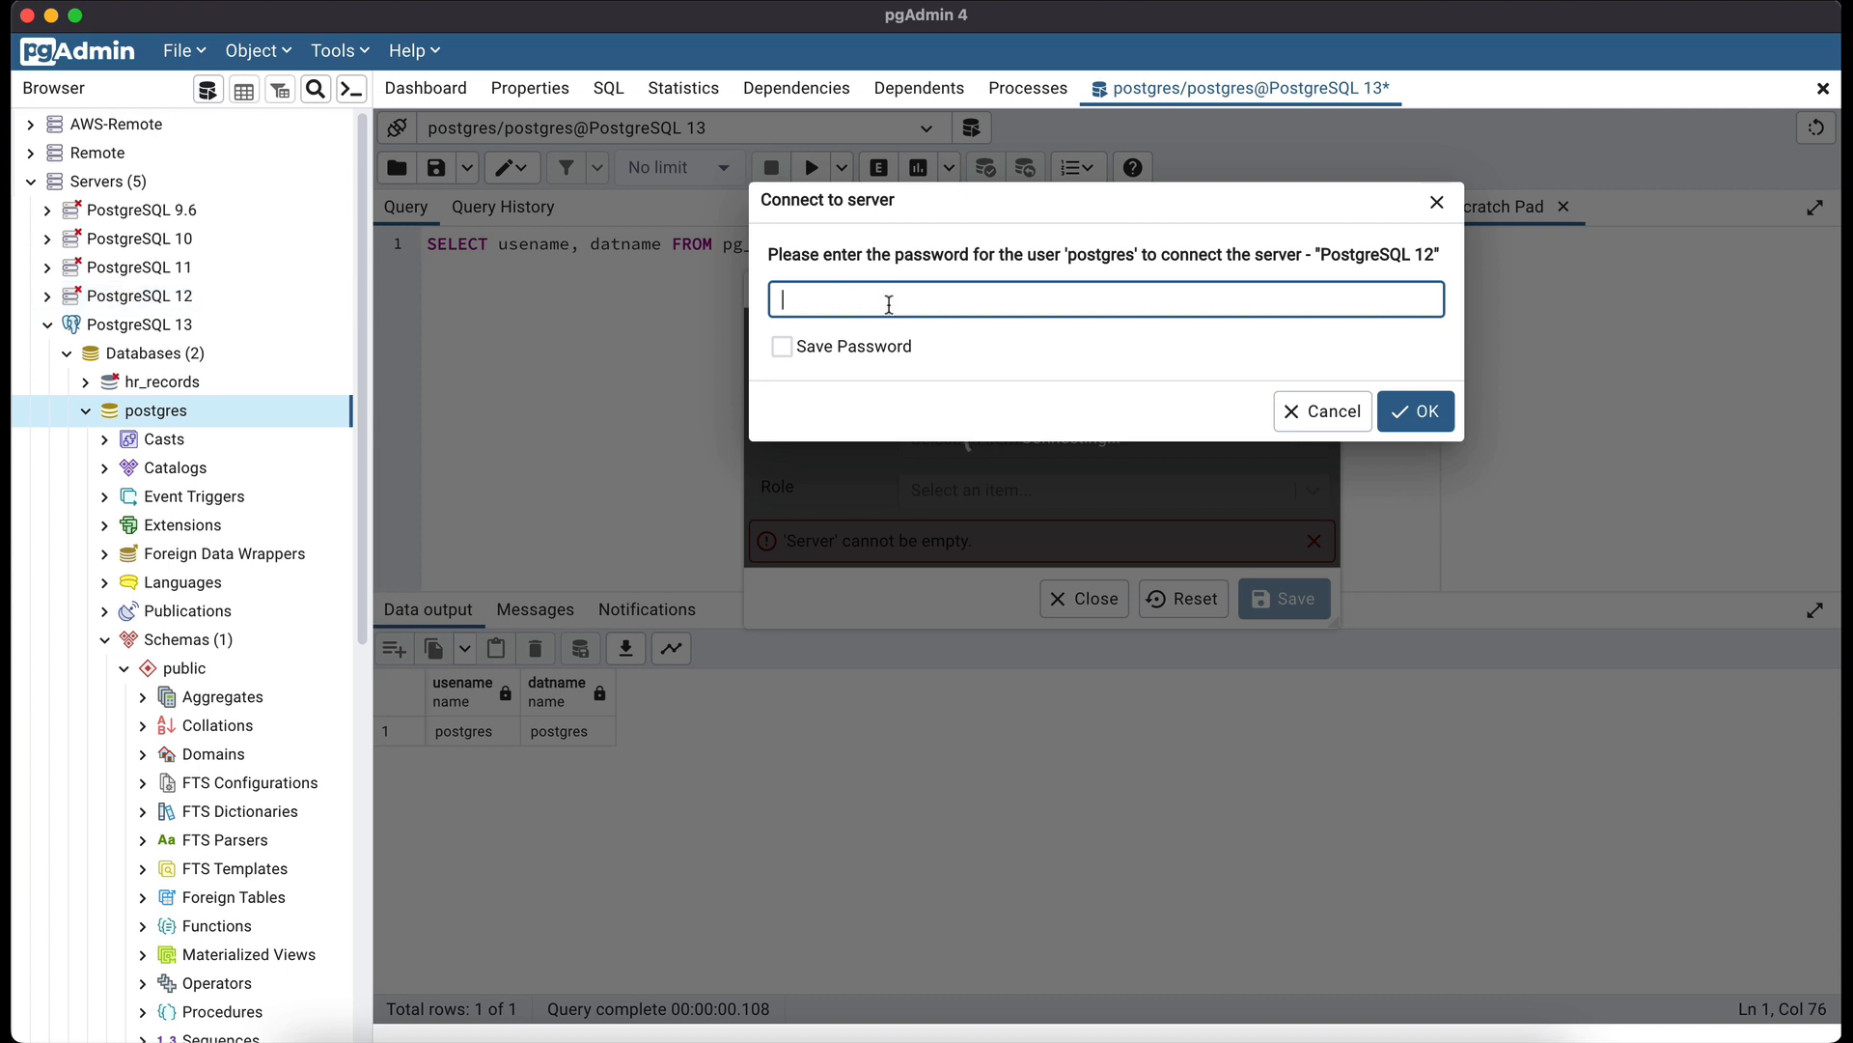
{"action": "type", "text": "•••"}
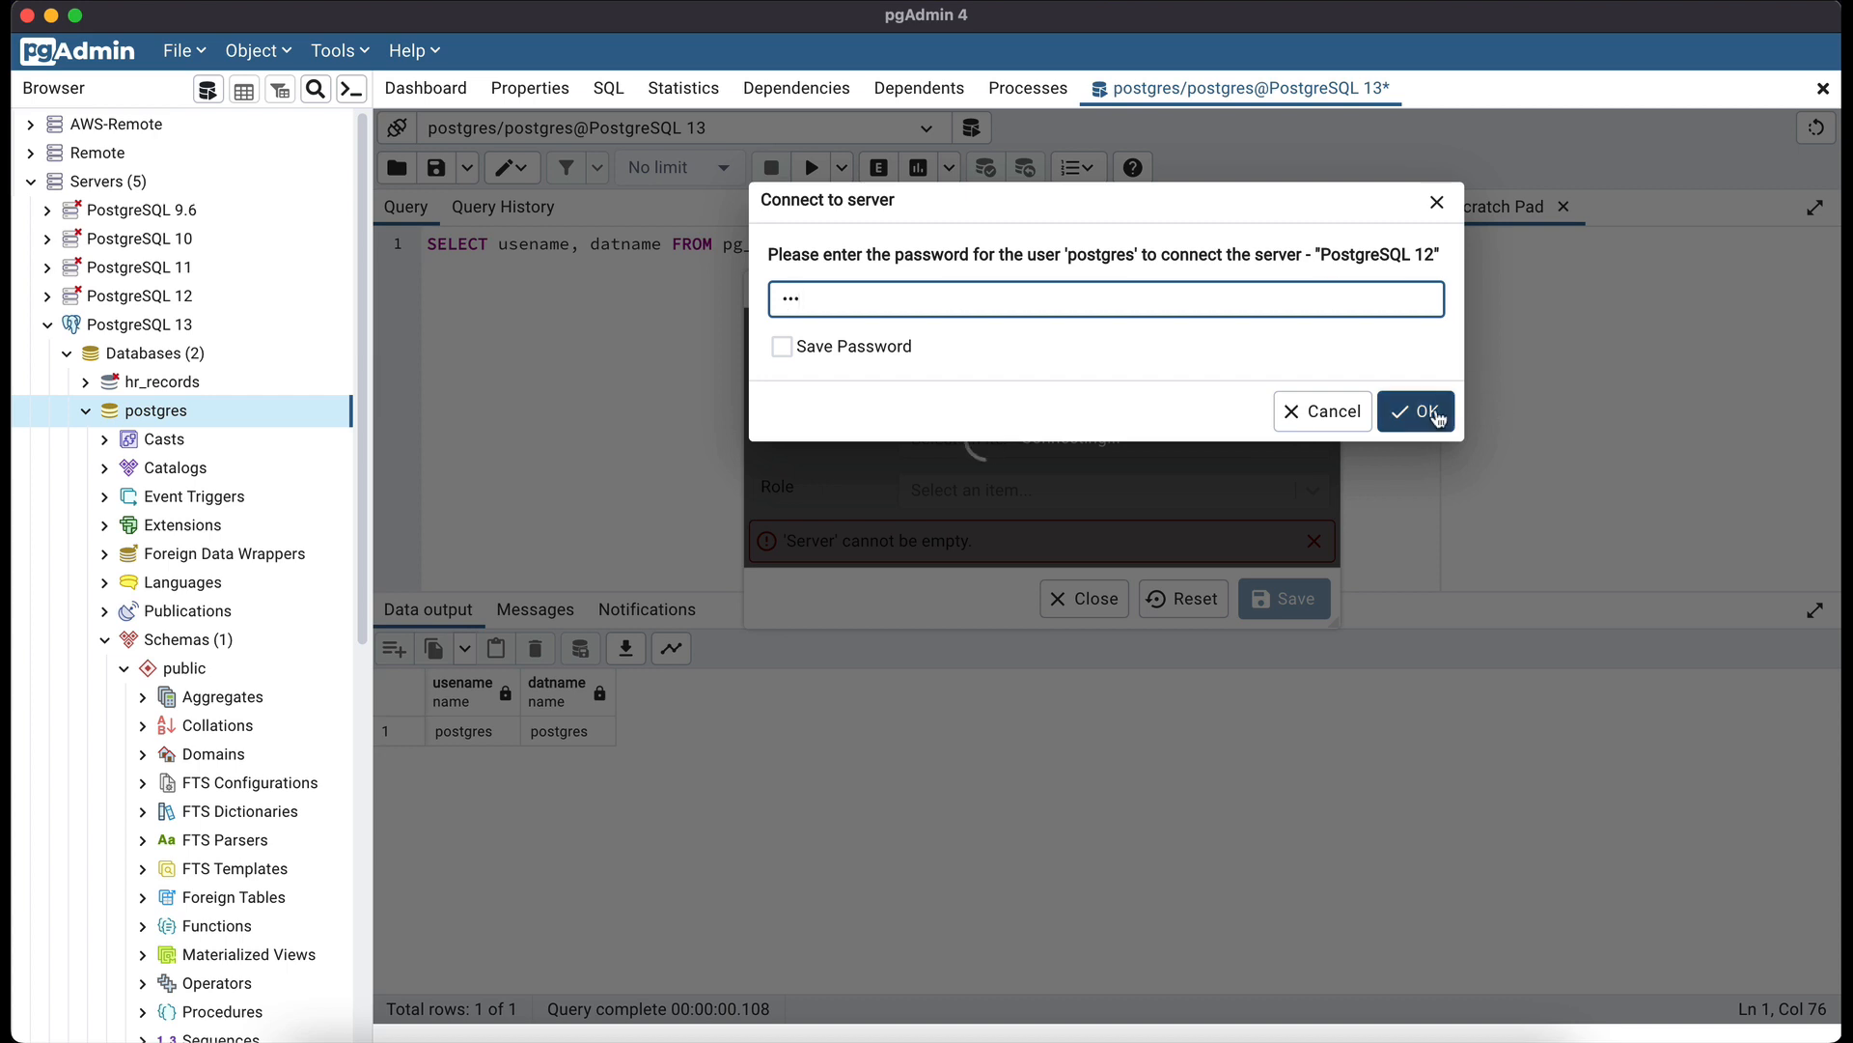
{"action": "left_click", "coordinate": [1415, 410]}
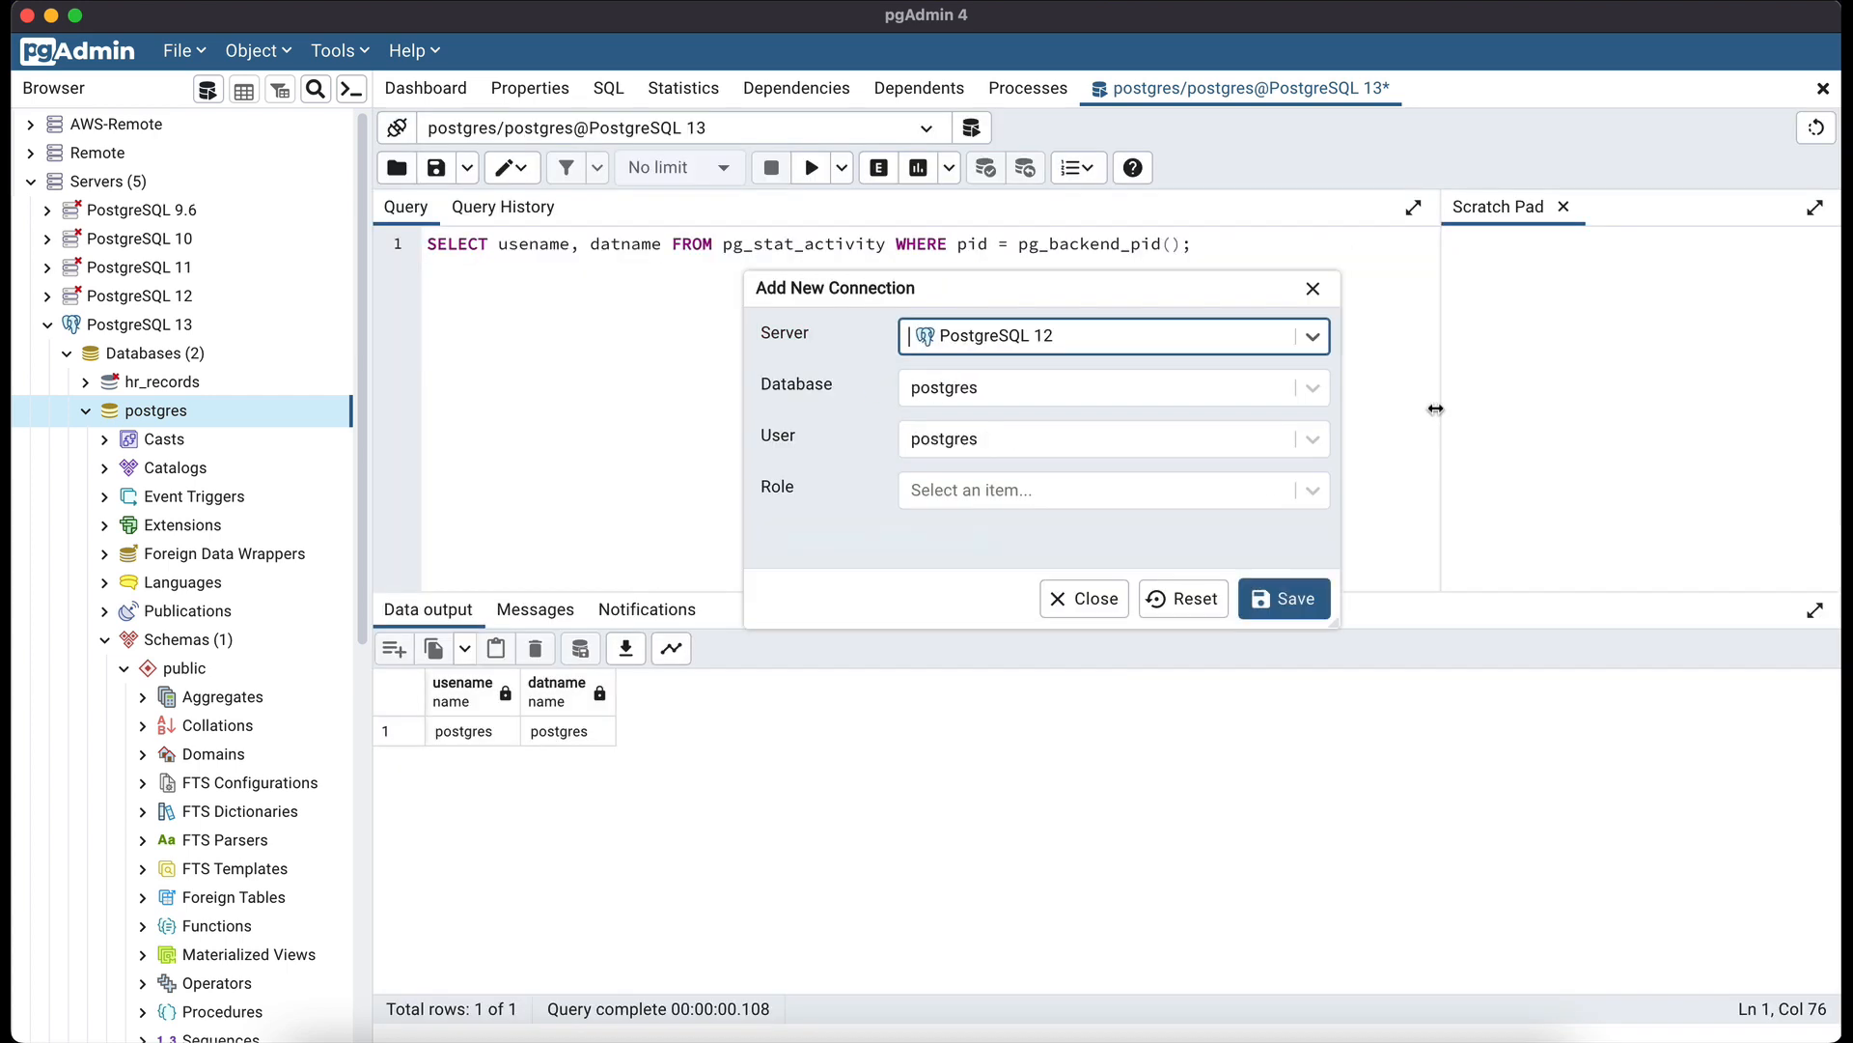
- Keep postgres as database and user, and save the PostgreSQL 12 connection
{"action": "left_click", "coordinate": [955, 400]}
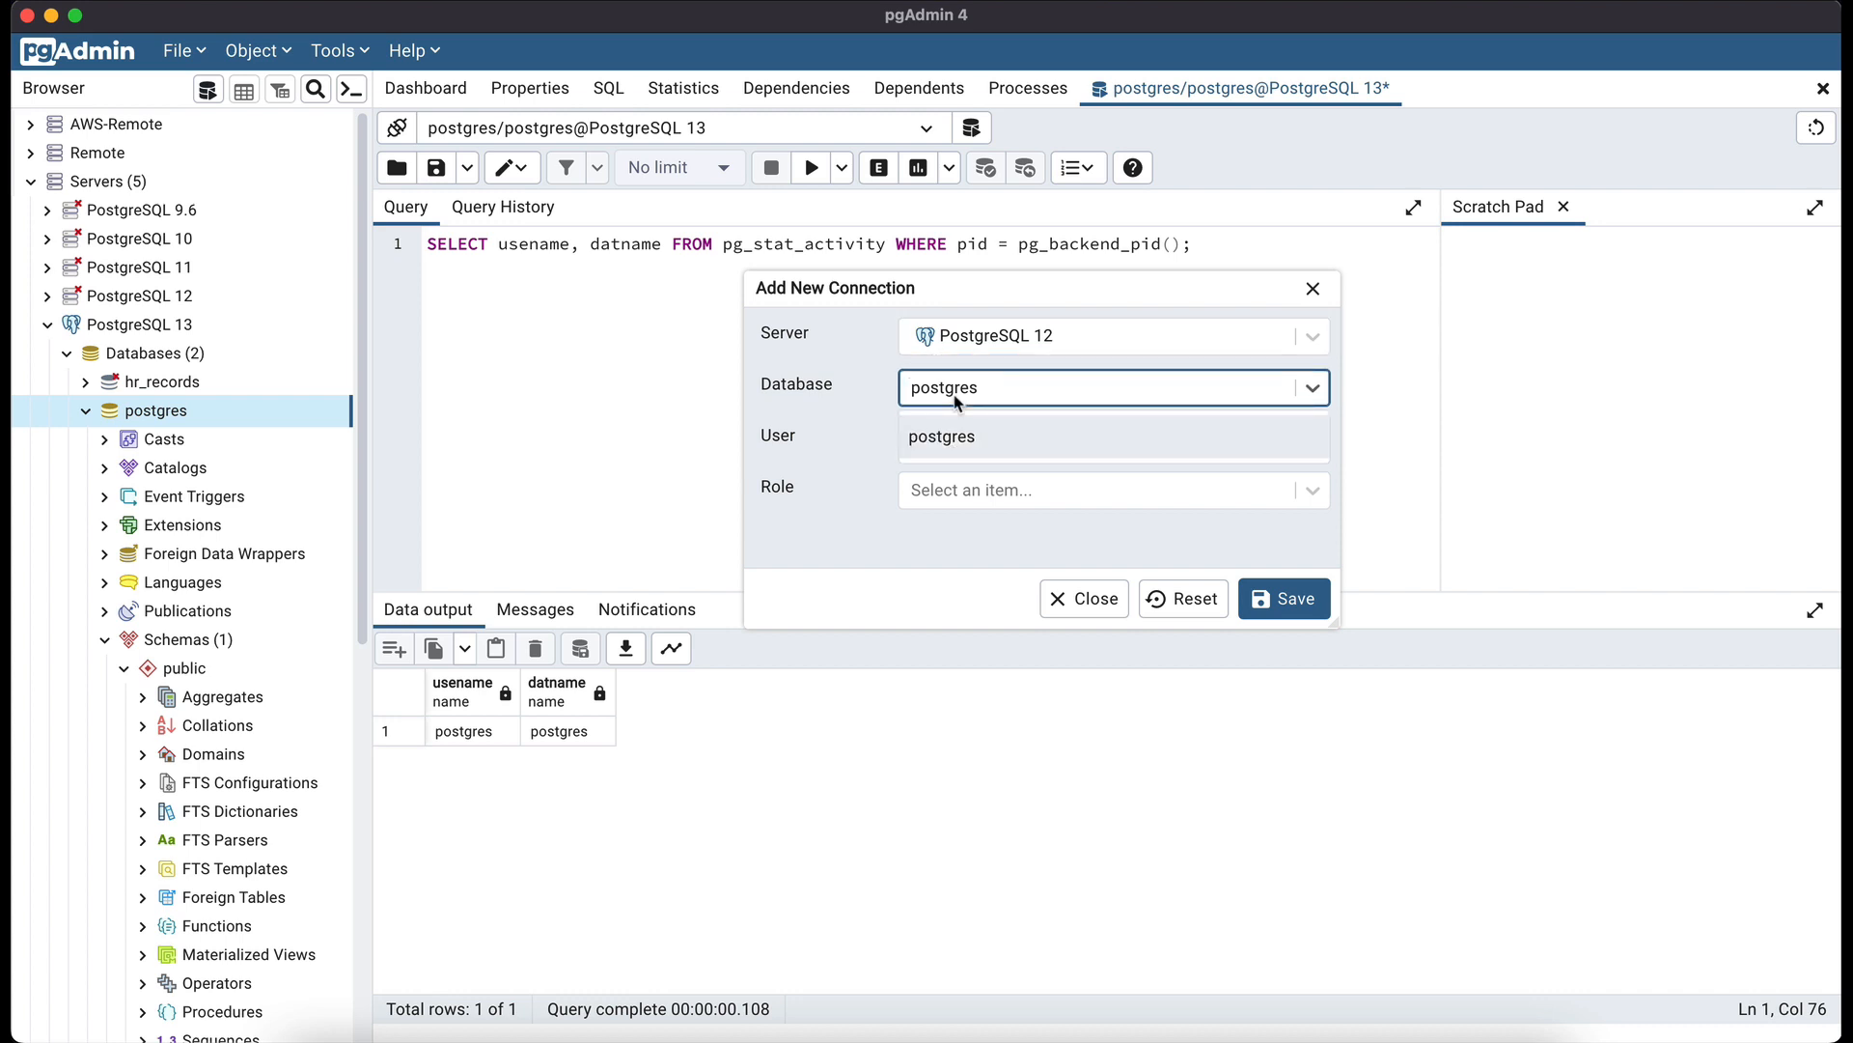
{"action": "left_click", "coordinate": [958, 403]}
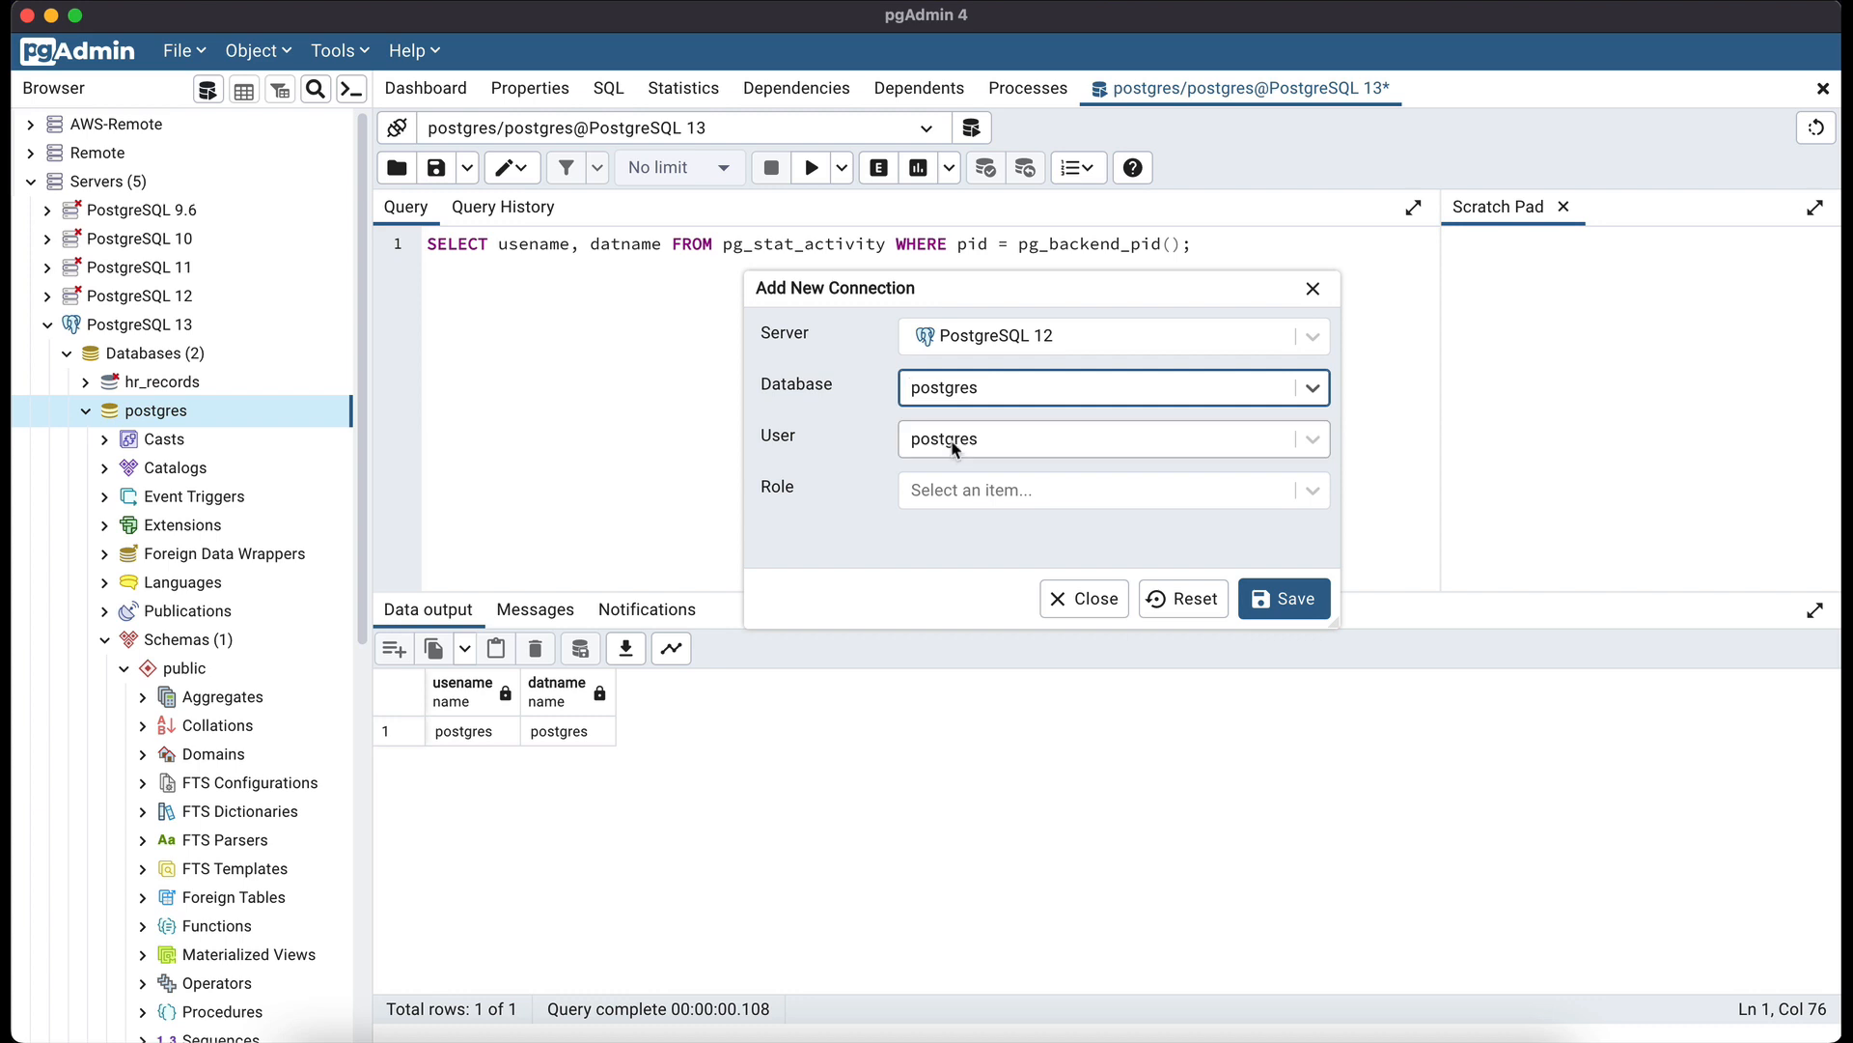
{"action": "left_click", "coordinate": [953, 446]}
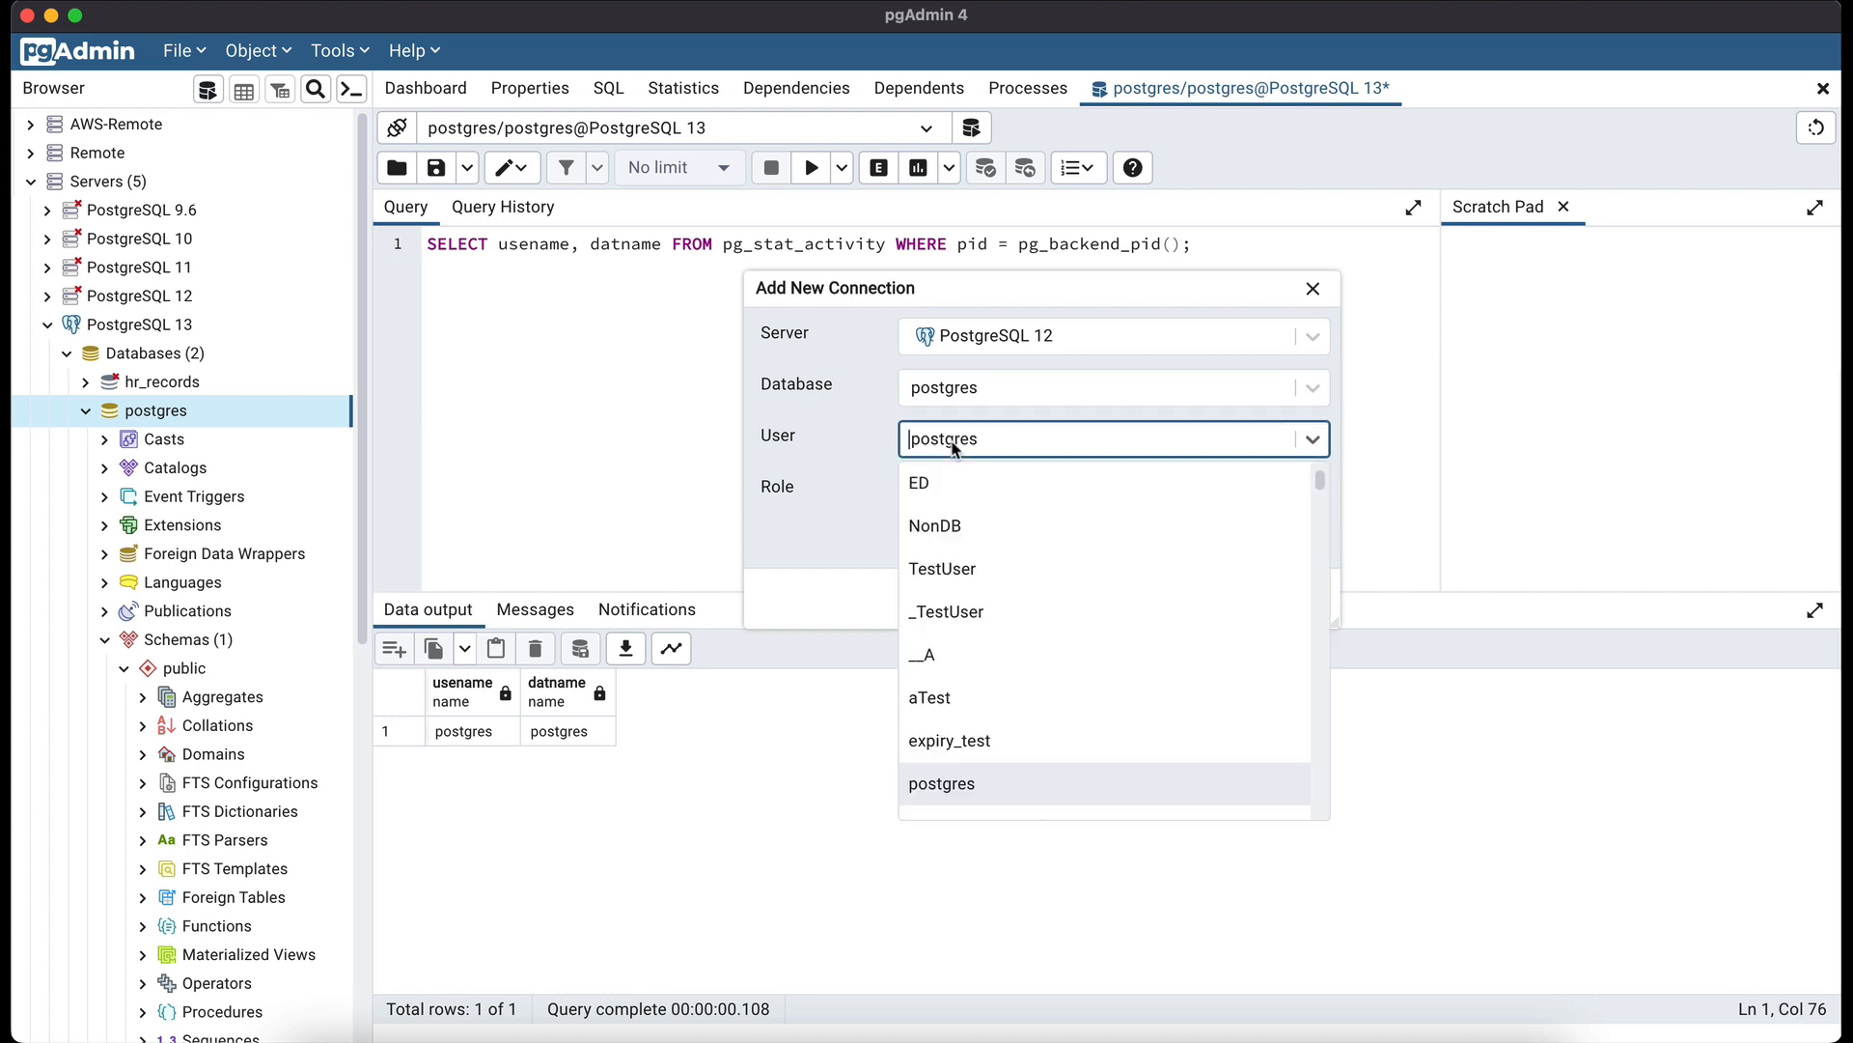
{"action": "left_click", "coordinate": [953, 446]}
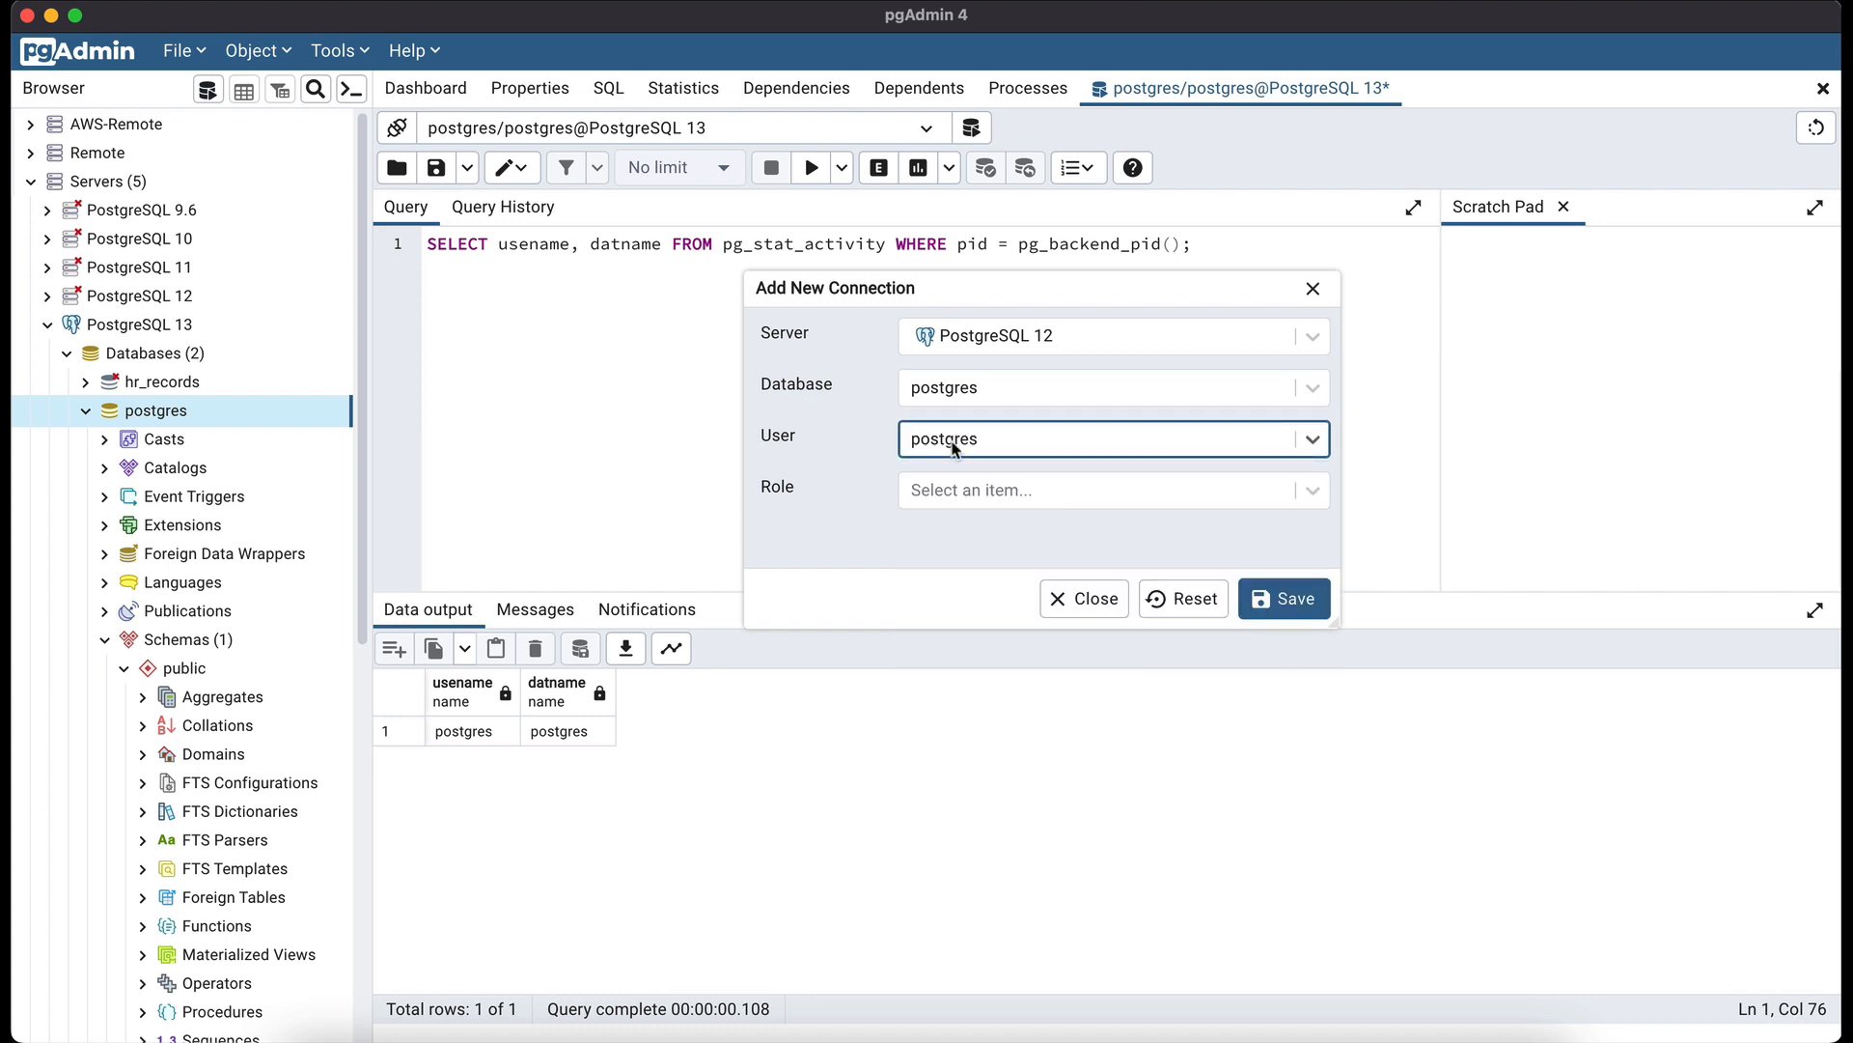
{"action": "left_click", "coordinate": [1291, 600]}
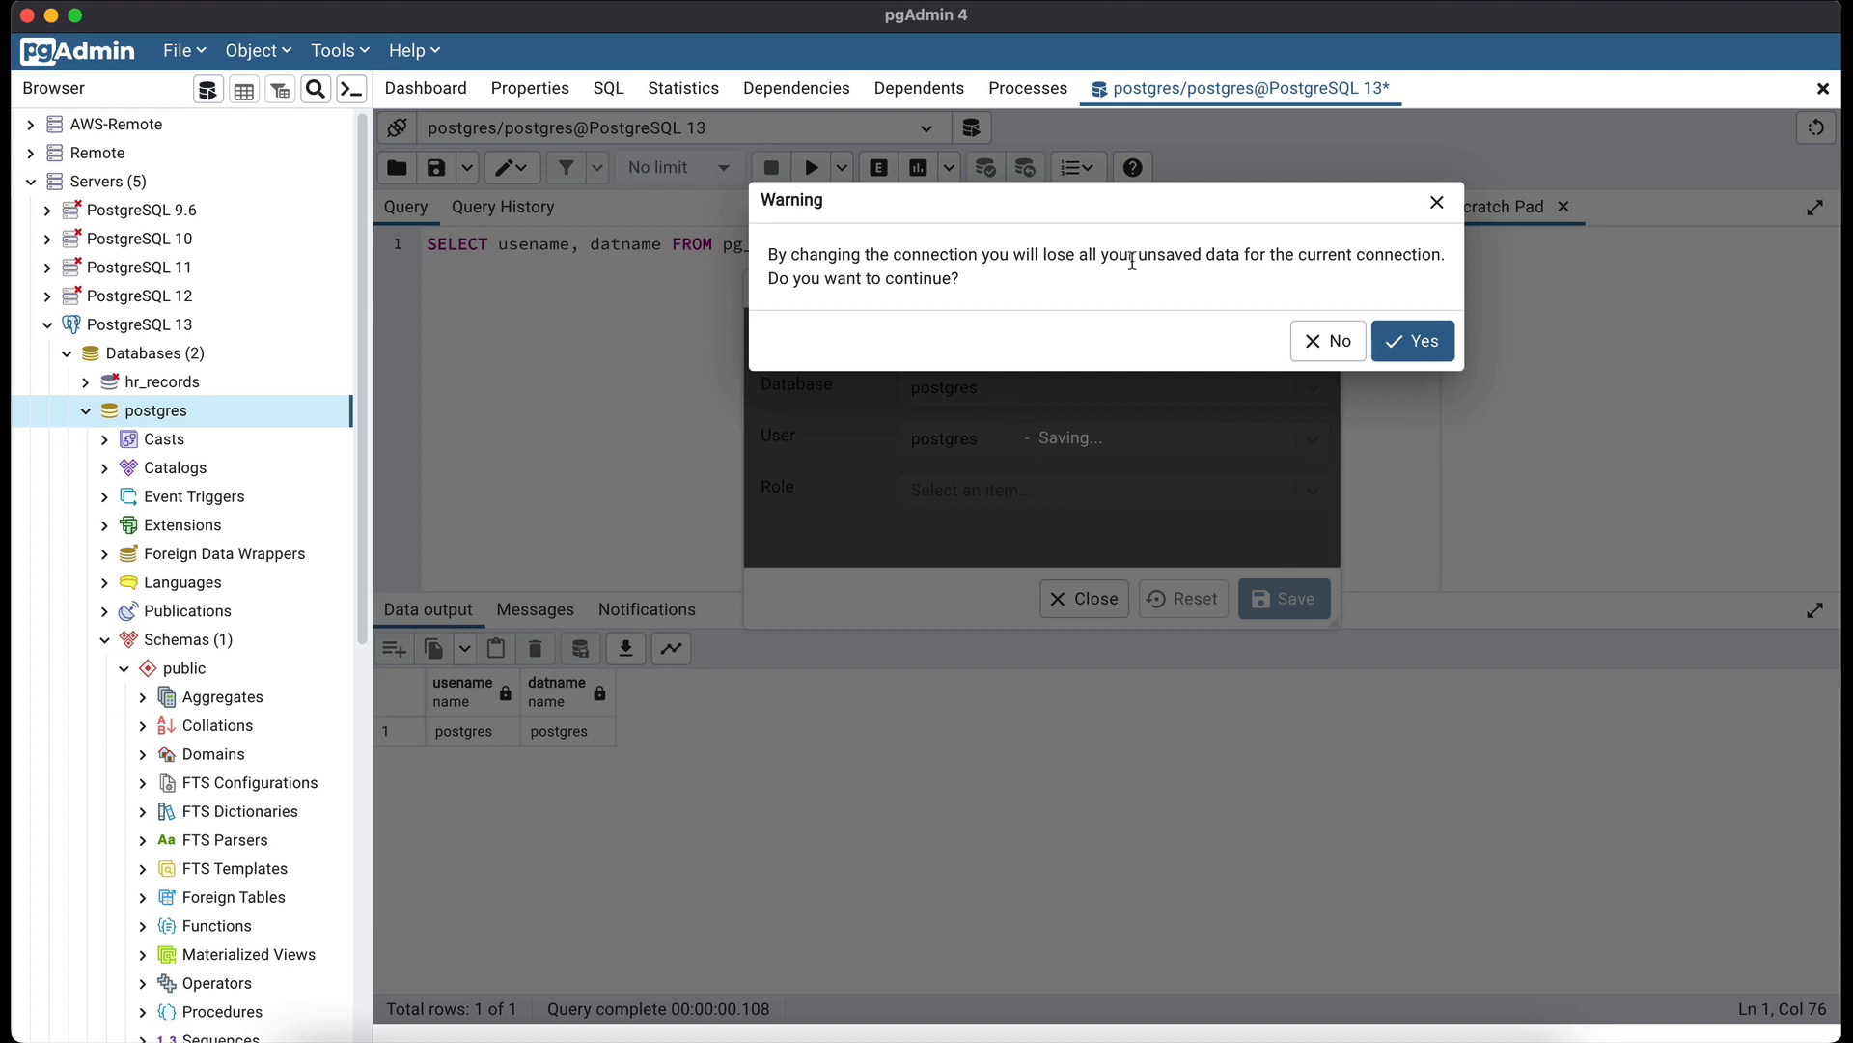
- Confirm switching to postgres/postgres@PostgreSQL 12 and list the three saved connections
{"action": "left_click", "coordinate": [1419, 342]}
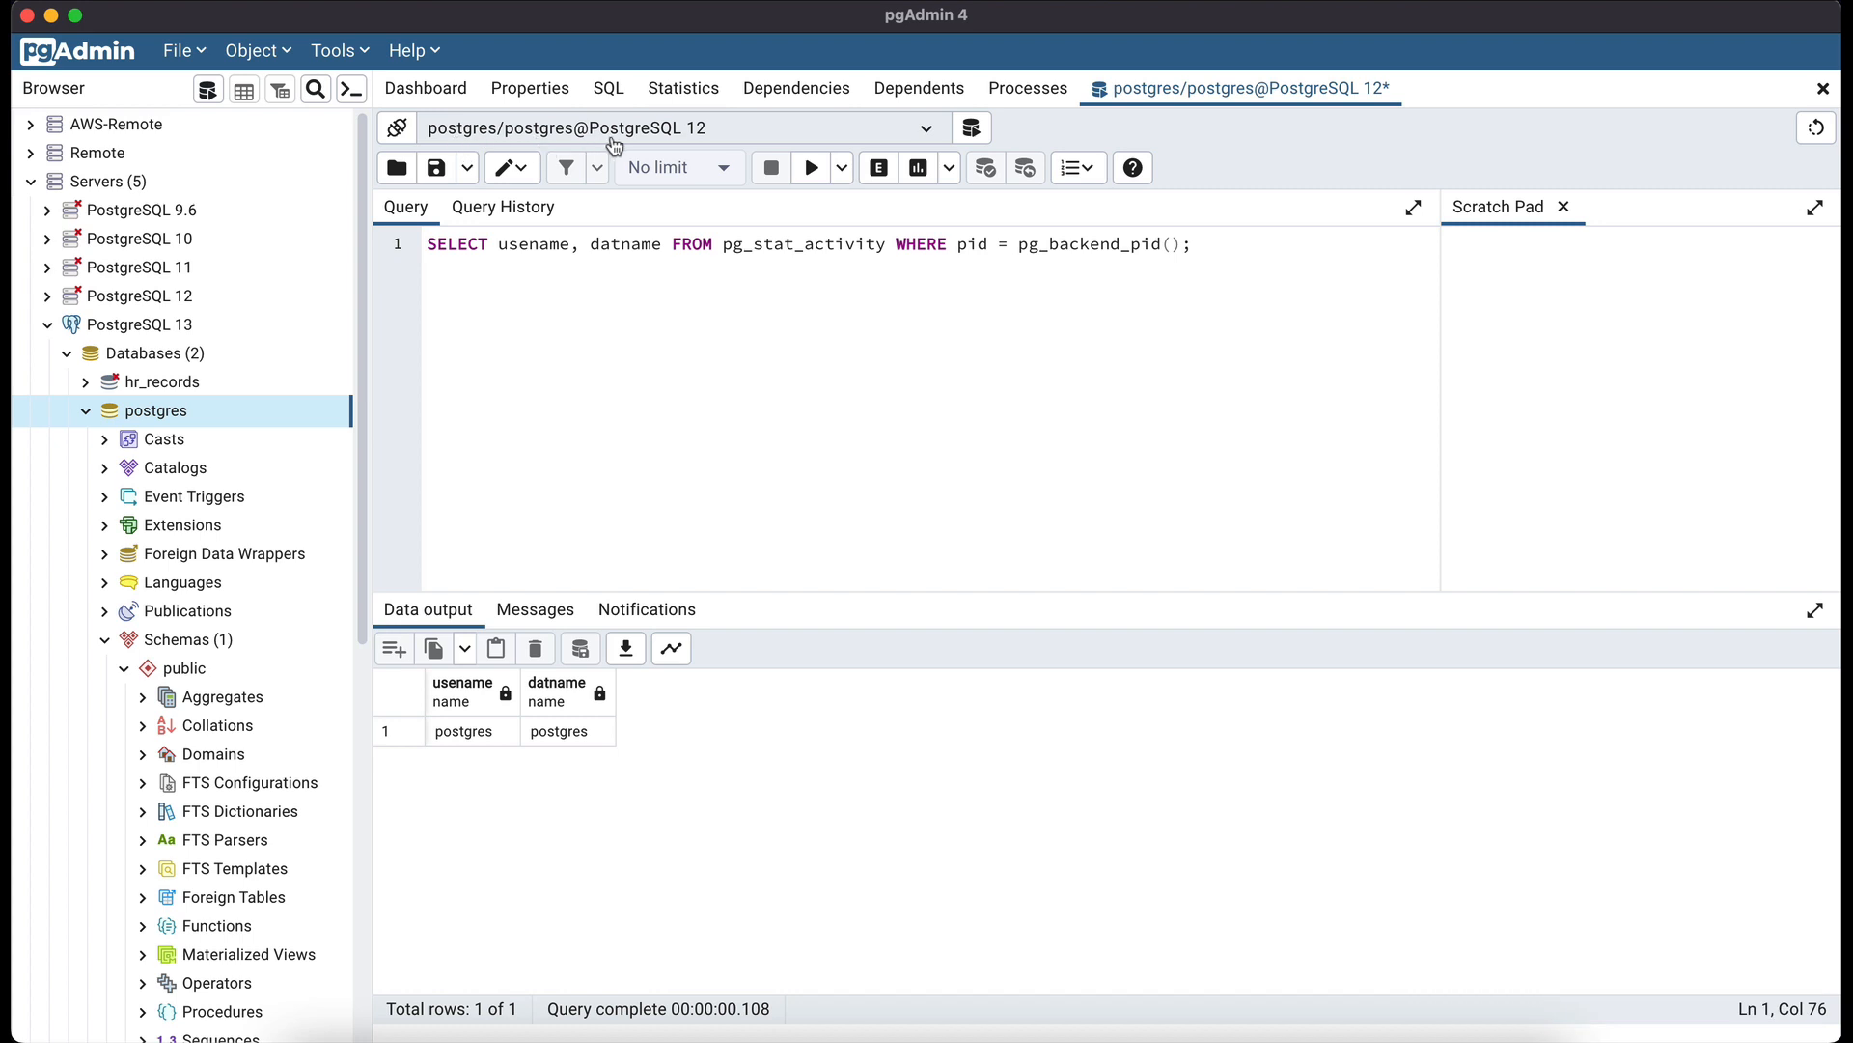
{"action": "left_click", "coordinate": [659, 136]}
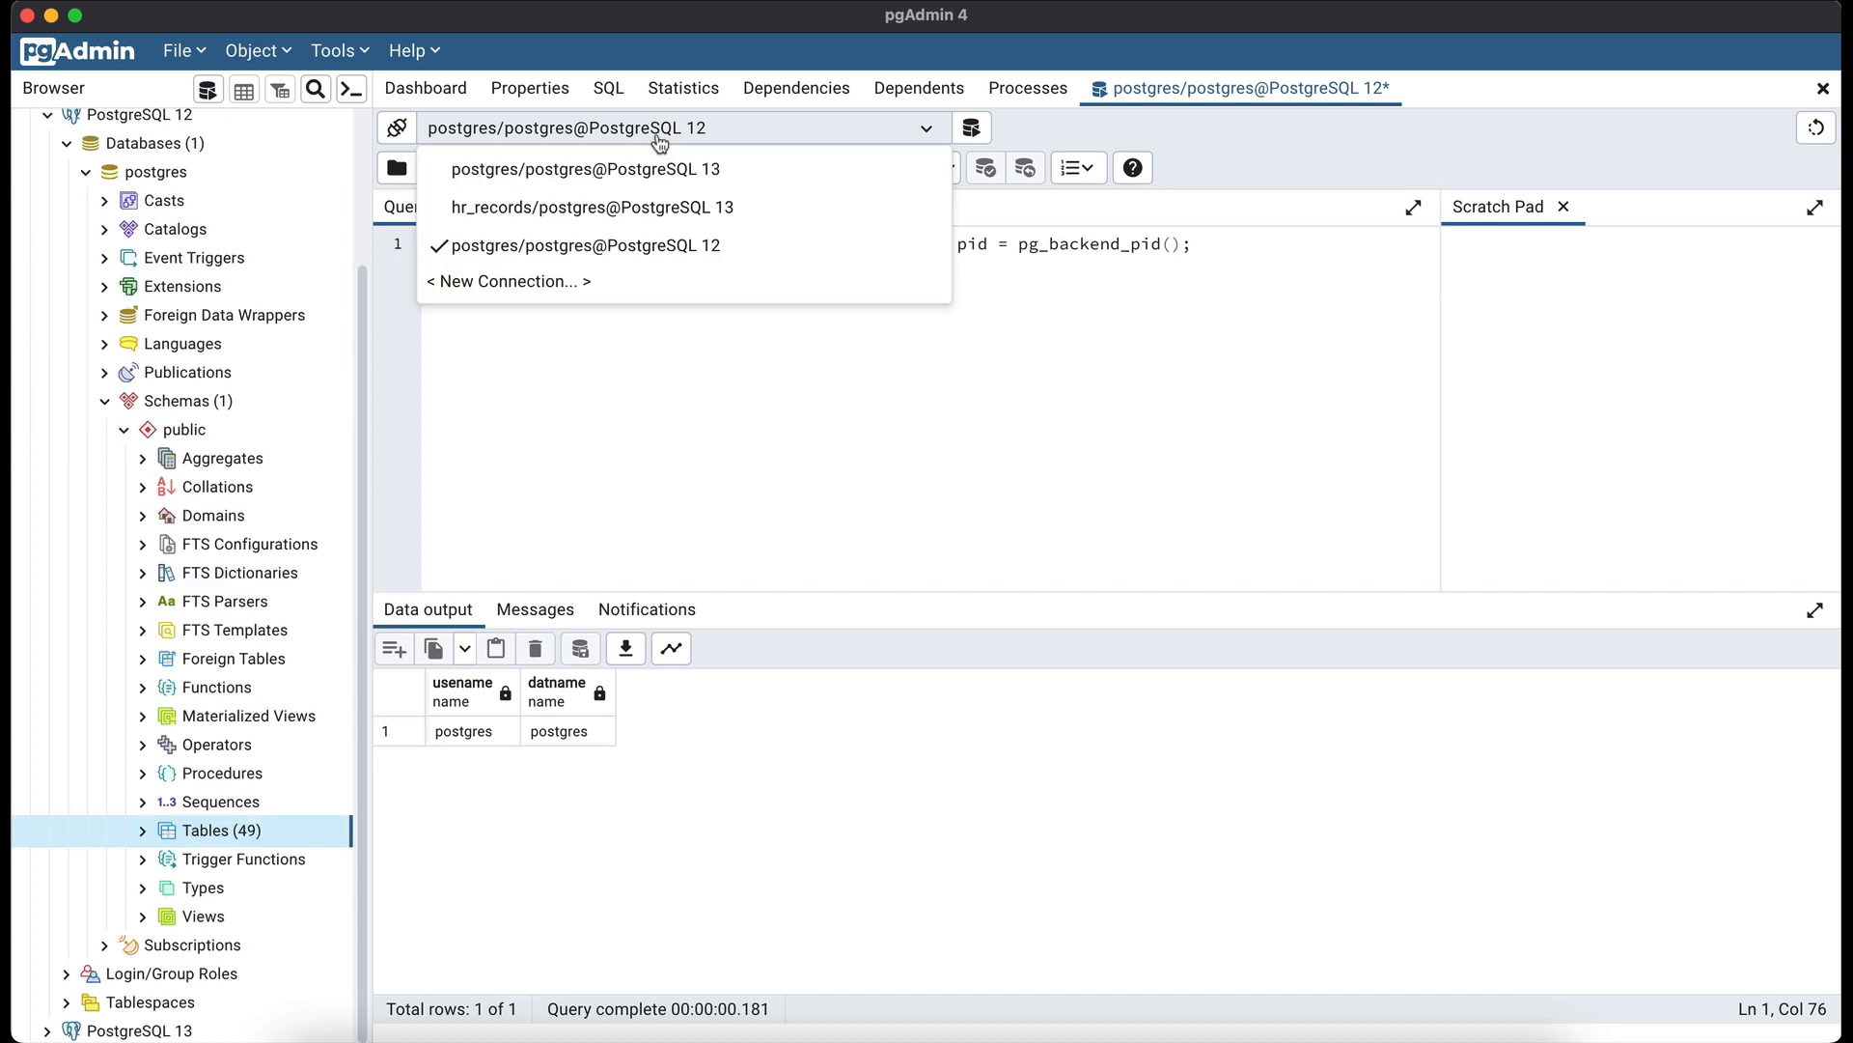